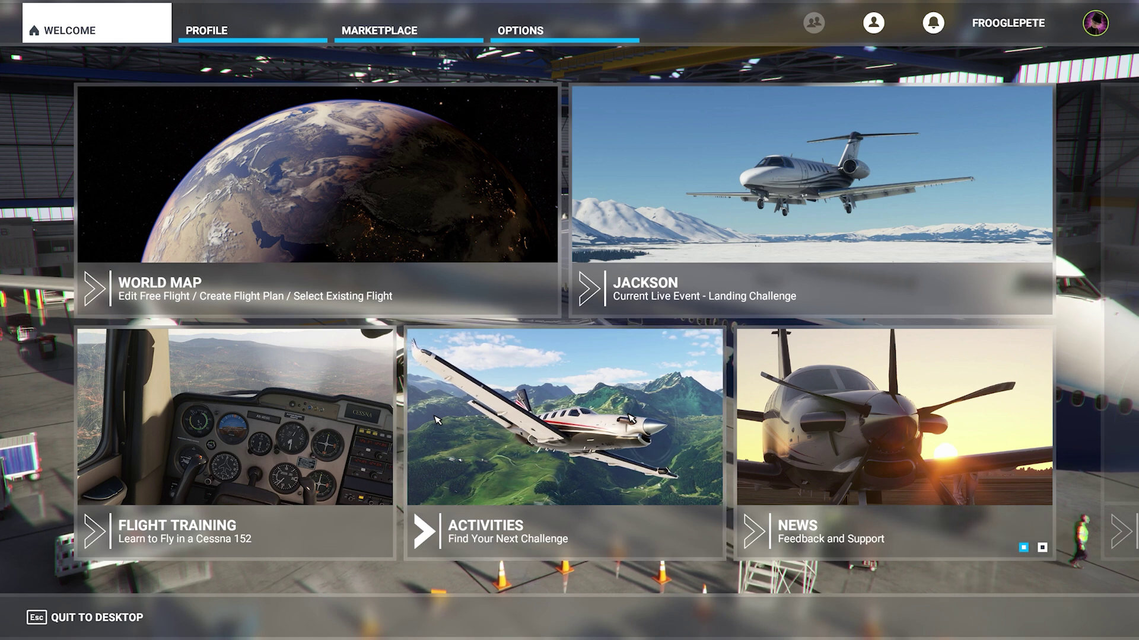
From the World Map, view the Boeing 747-8 Intercontinental's liveries, which has only one
{"action": "left_click", "coordinate": [207, 256]}
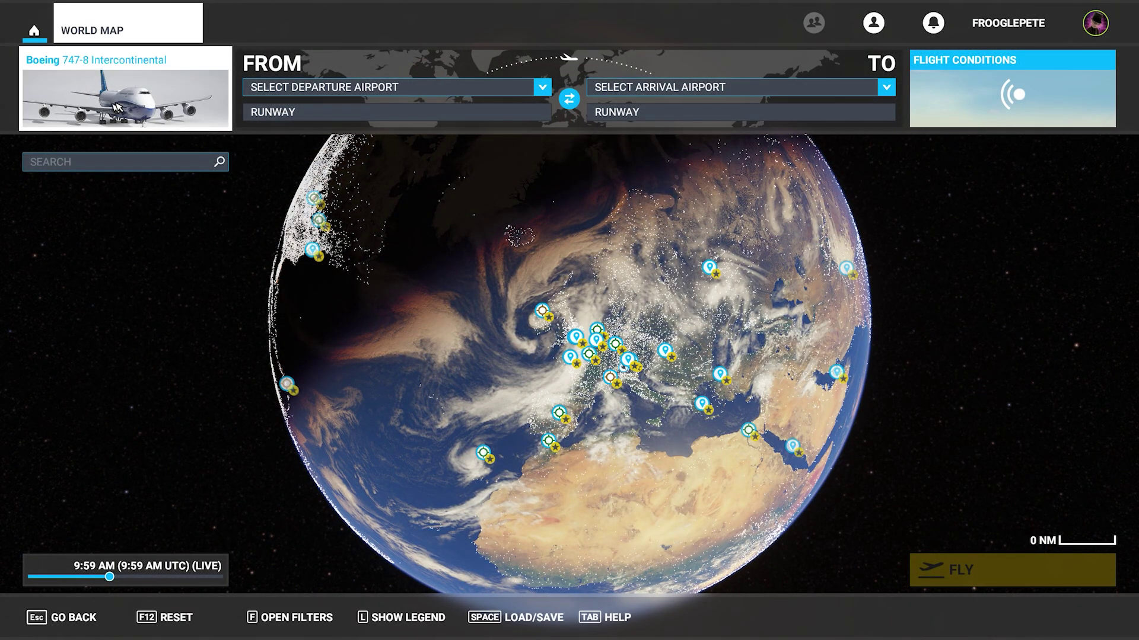
{"action": "left_click", "coordinate": [118, 105]}
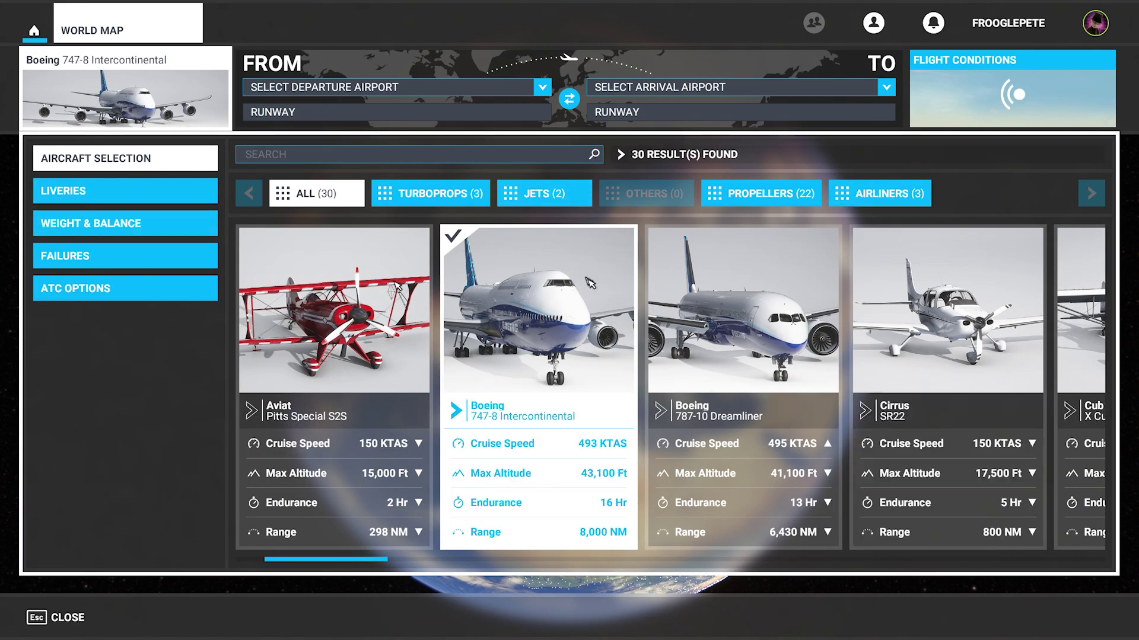
{"action": "left_click", "coordinate": [161, 200]}
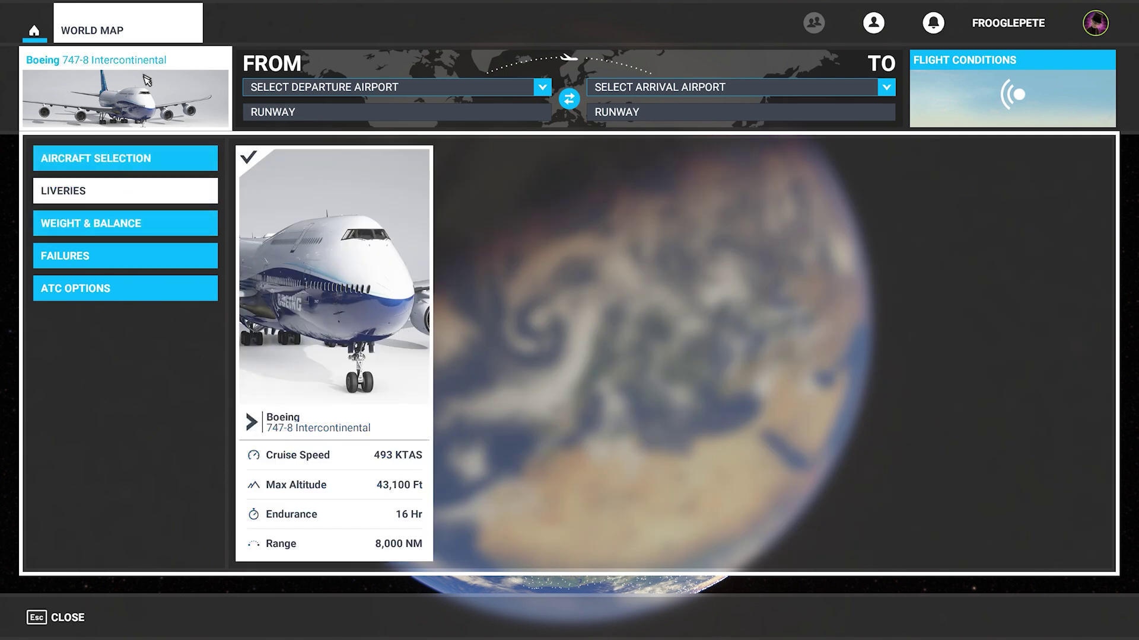
Pick the Airbus A320neo and choose its British Airways livery after briefly trying the plain one
{"action": "left_click", "coordinate": [166, 169]}
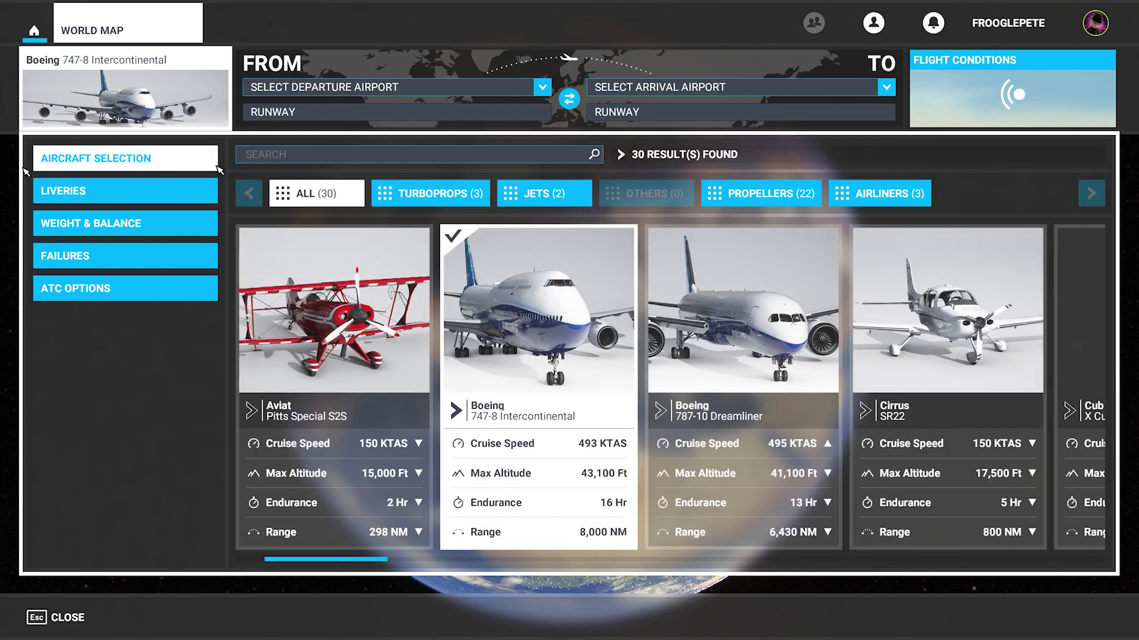
{"action": "left_click_drag", "start_coordinate": [340, 559], "coordinate": [311, 559]}
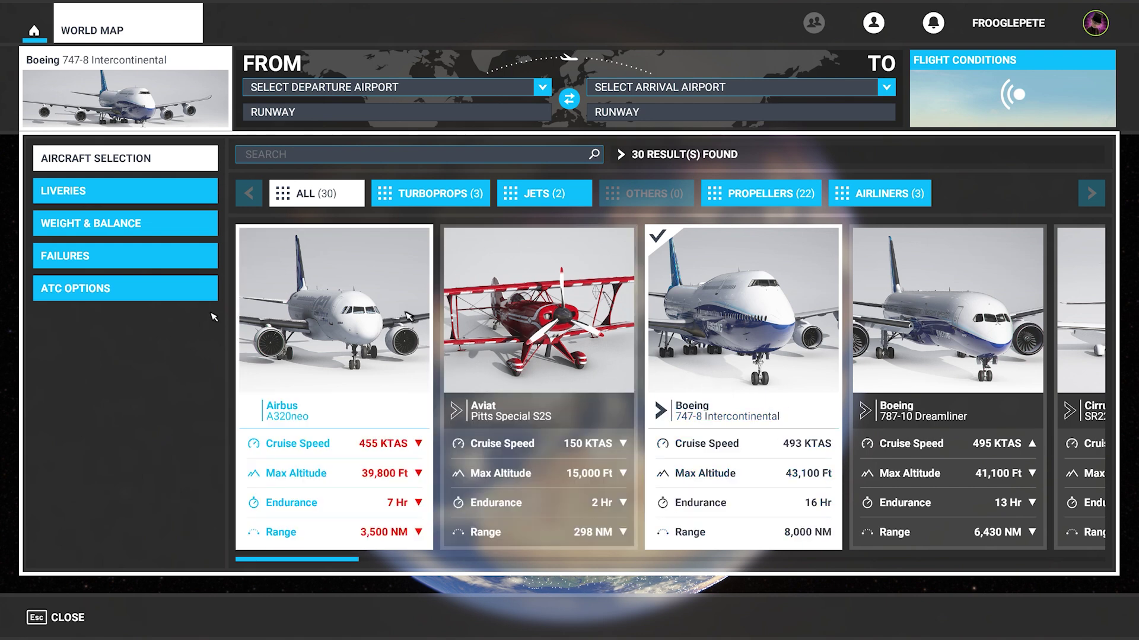
{"action": "left_click", "coordinate": [389, 307]}
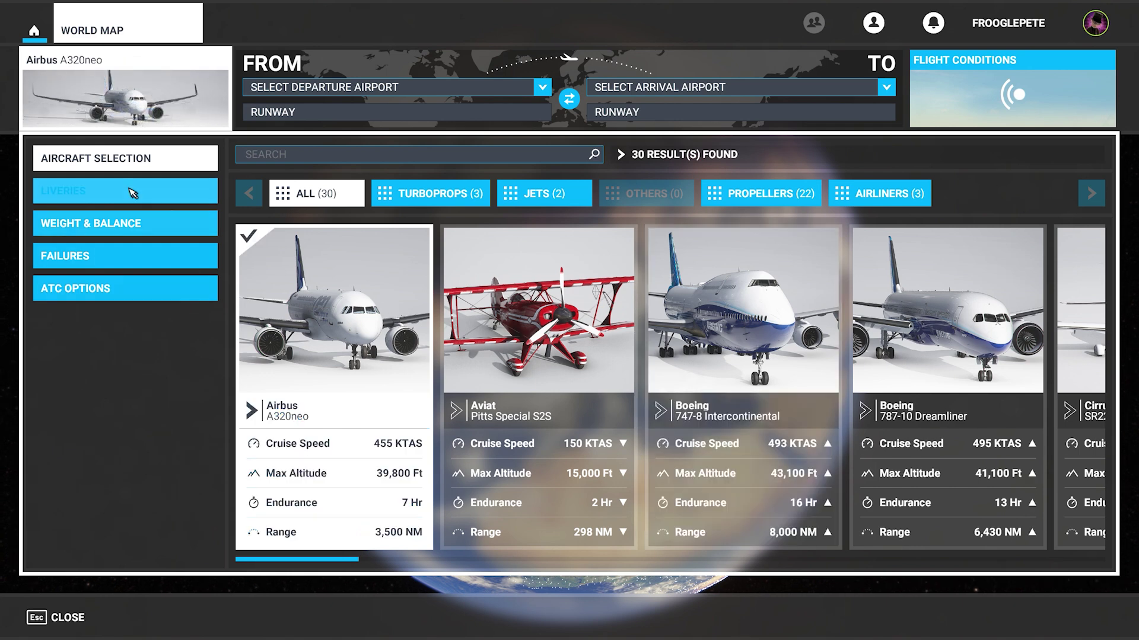
{"action": "left_click", "coordinate": [135, 190]}
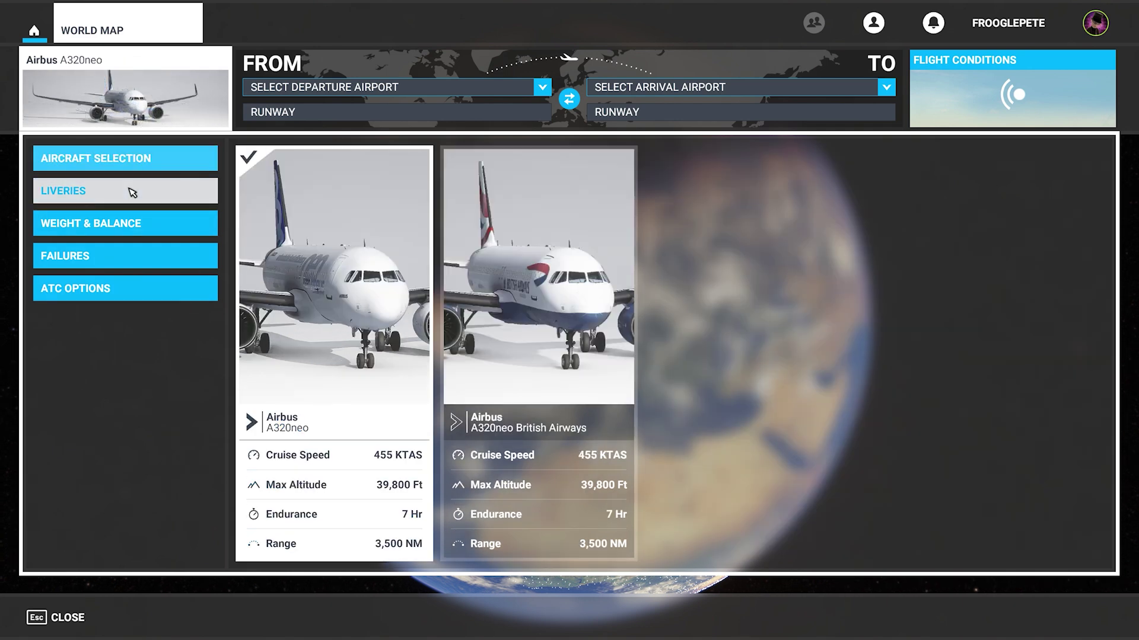
{"action": "left_click", "coordinate": [546, 304]}
{"action": "left_click", "coordinate": [330, 284]}
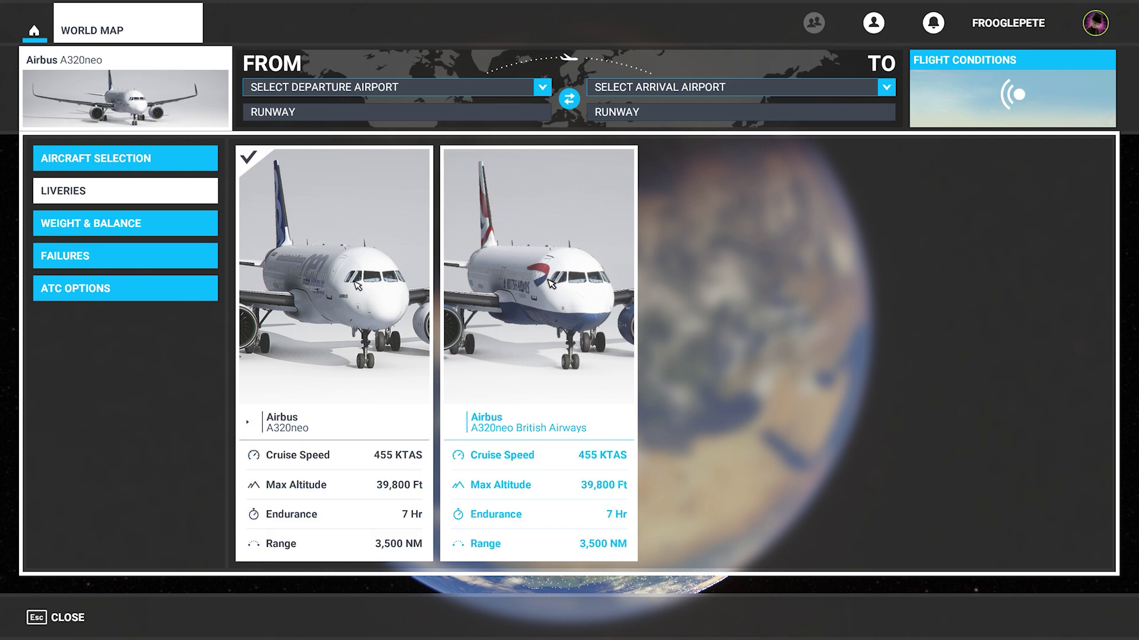
{"action": "left_click", "coordinate": [548, 290]}
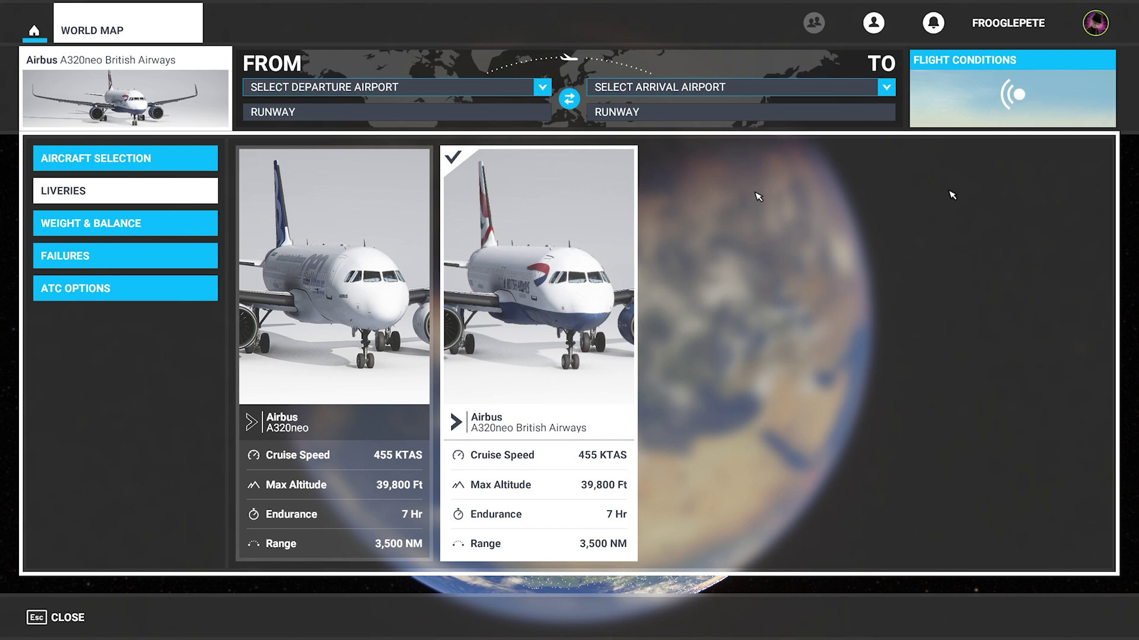
Switch to the MSFS2020-livery-manager GitHub page and scroll the README to its Usage section
{"action": "key", "text": "alt+Tab"}
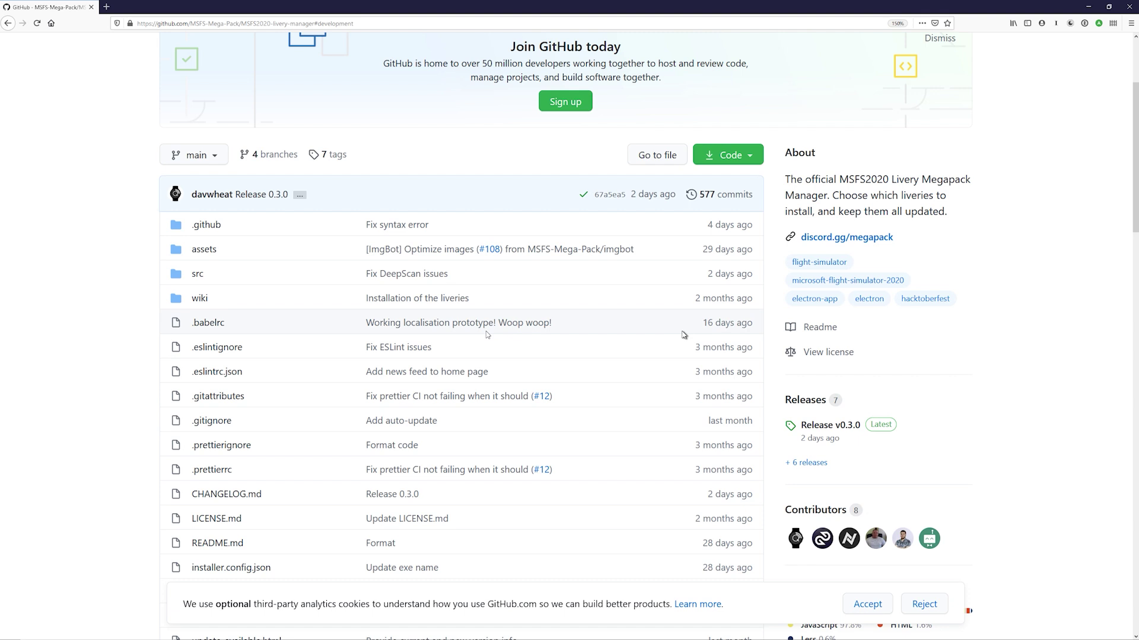
{"action": "scroll", "coordinate": [687, 332], "scroll_direction": "up", "scroll_amount": 2}
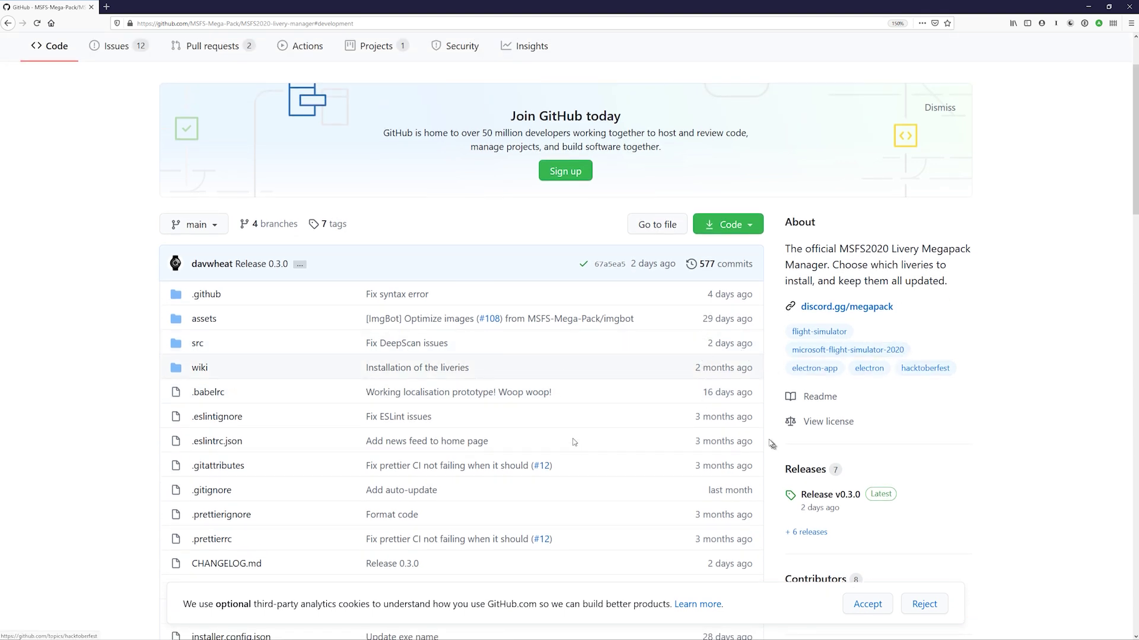
{"action": "scroll", "coordinate": [771, 443], "scroll_direction": "up", "scroll_amount": 3}
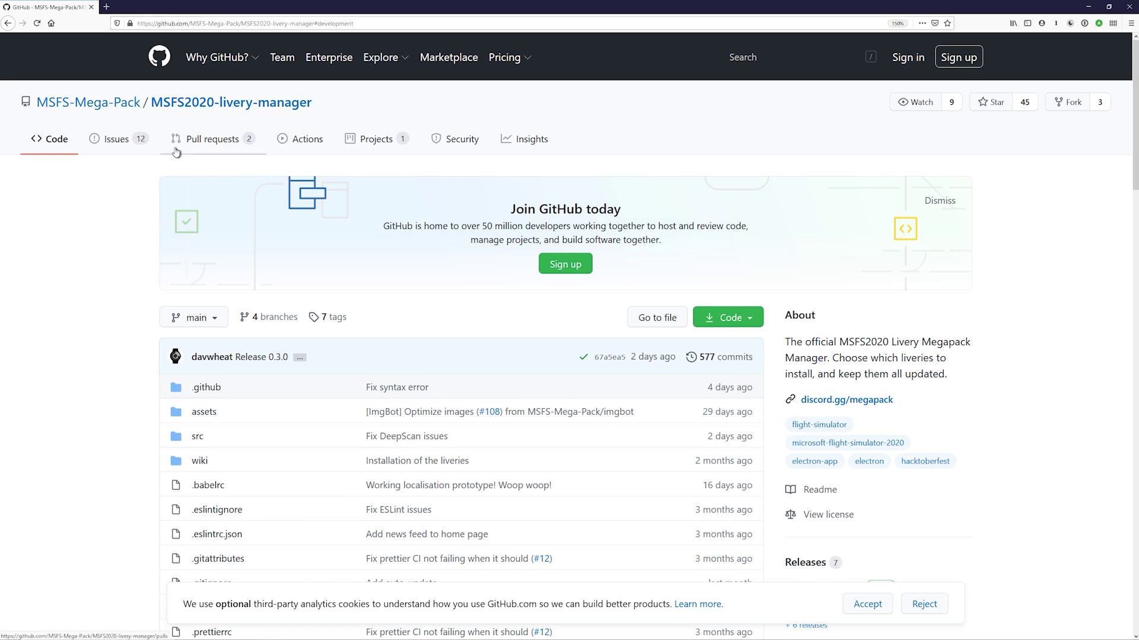
{"action": "scroll", "coordinate": [175, 155], "scroll_direction": "down", "scroll_amount": 5}
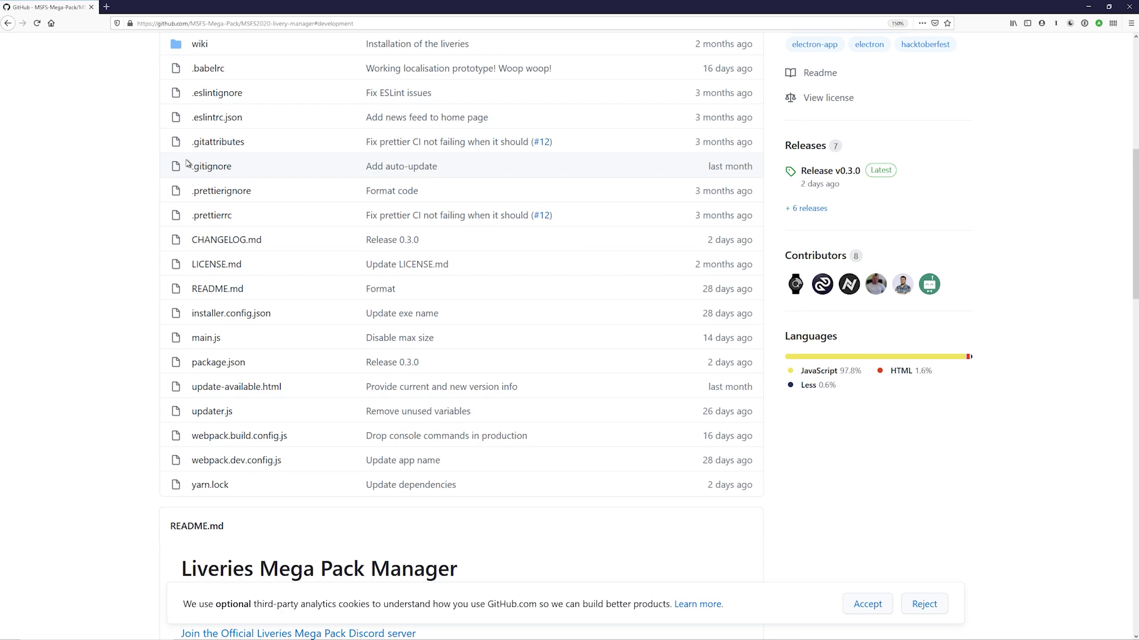
{"action": "scroll", "coordinate": [186, 164], "scroll_direction": "down", "scroll_amount": 5}
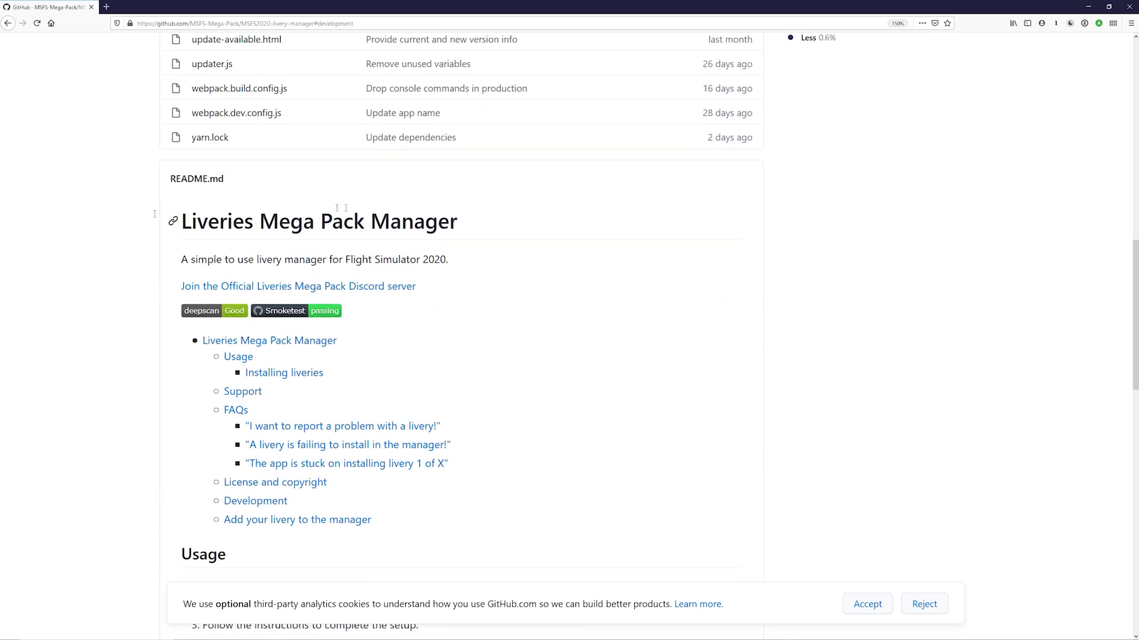
{"action": "scroll", "coordinate": [345, 207], "scroll_direction": "down", "scroll_amount": 5}
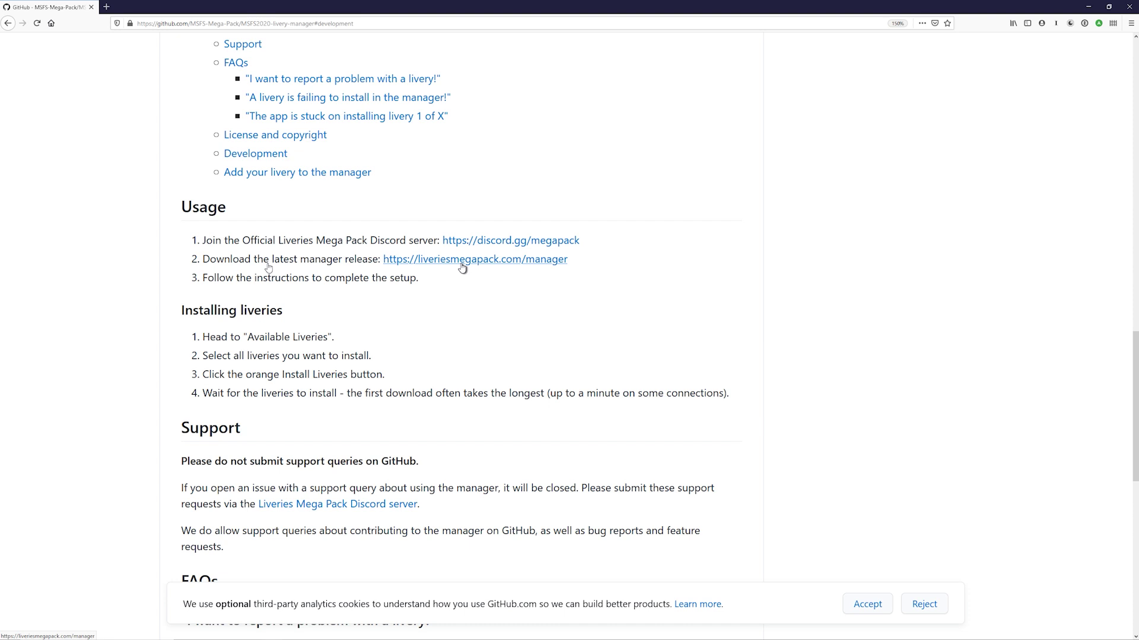
Bring Liveries Mega Pack Manager to the front, move its window up-left and widen it
{"action": "key", "text": "alt+Tab"}
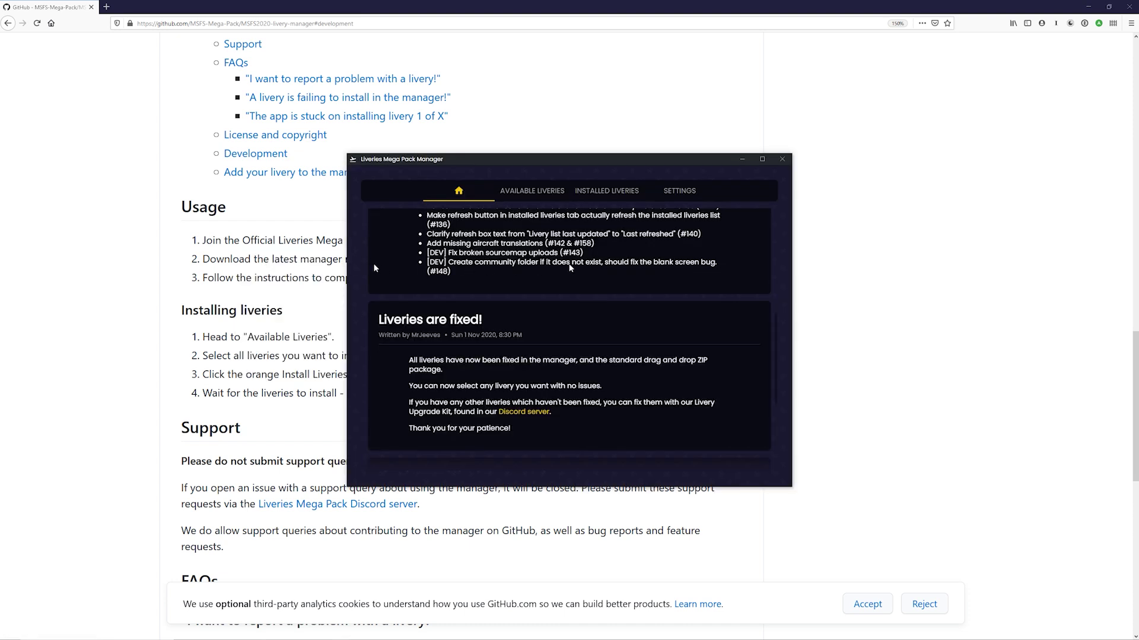
{"action": "left_click_drag", "start_coordinate": [394, 153], "coordinate": [285, 122]}
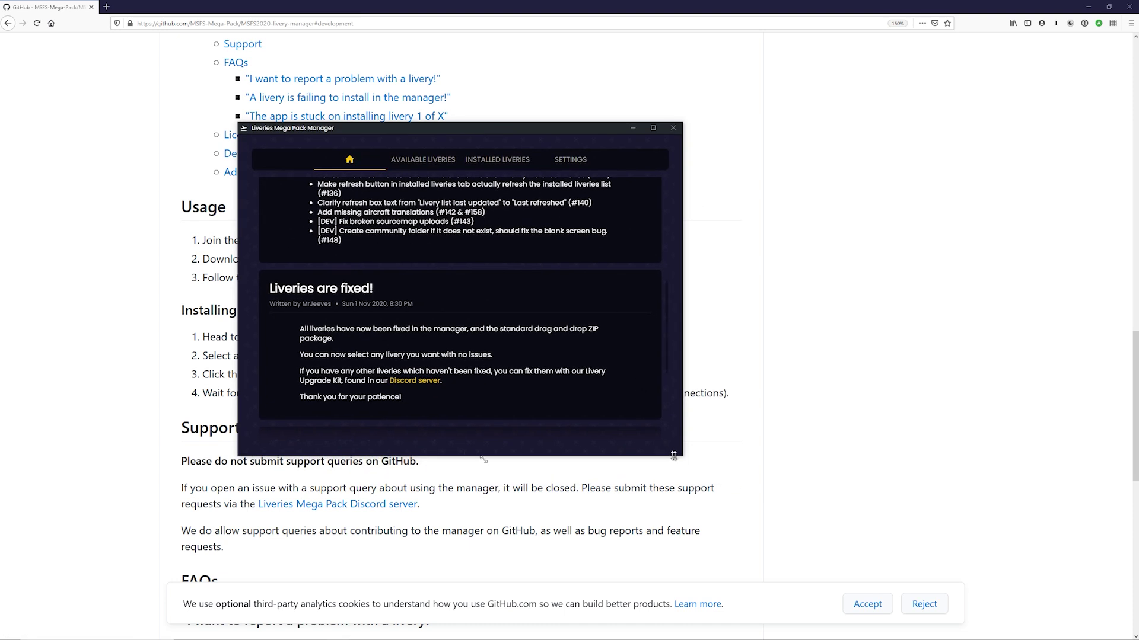
{"action": "left_click_drag", "start_coordinate": [682, 453], "coordinate": [761, 570]}
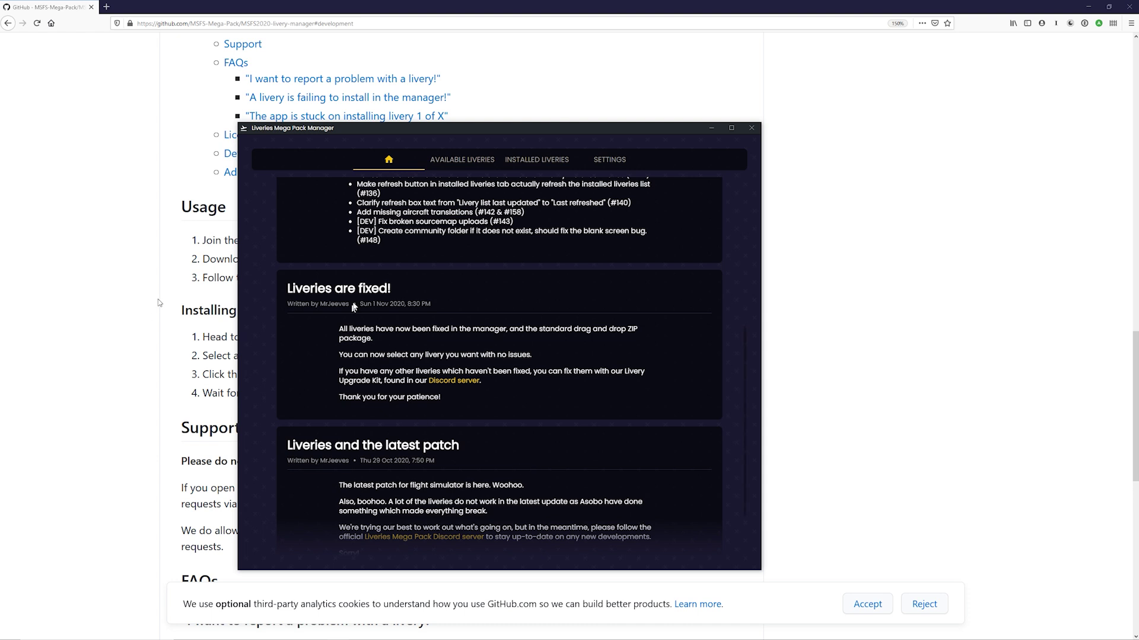
Open Available Liveries and expand the Icon A5 entry to list its liveries
{"action": "left_click", "coordinate": [439, 166]}
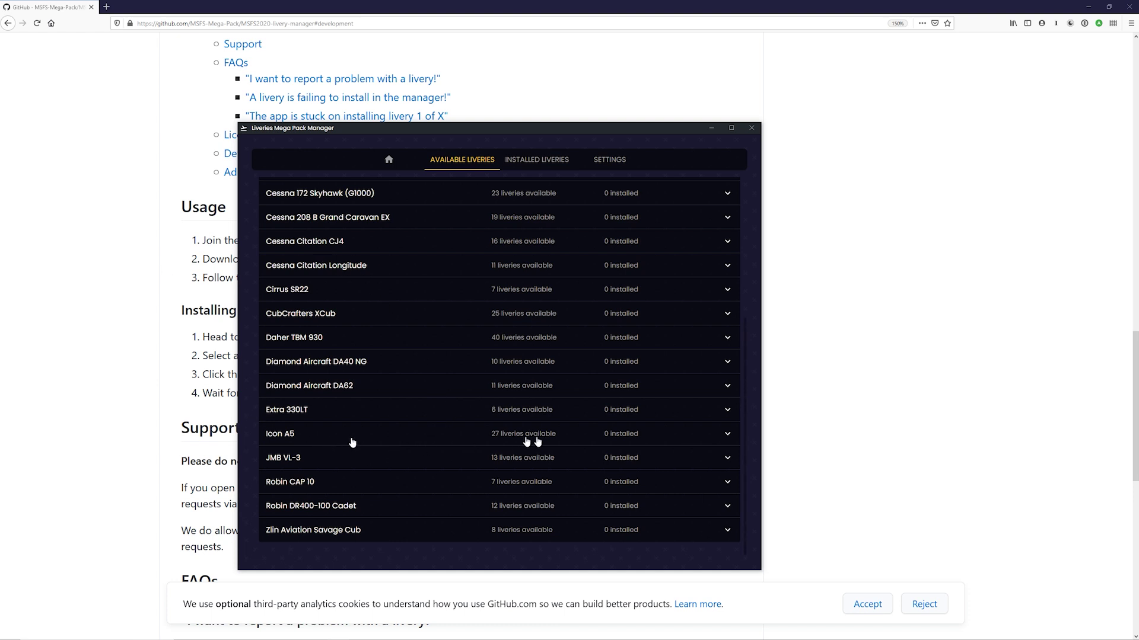
{"action": "left_click", "coordinate": [309, 439]}
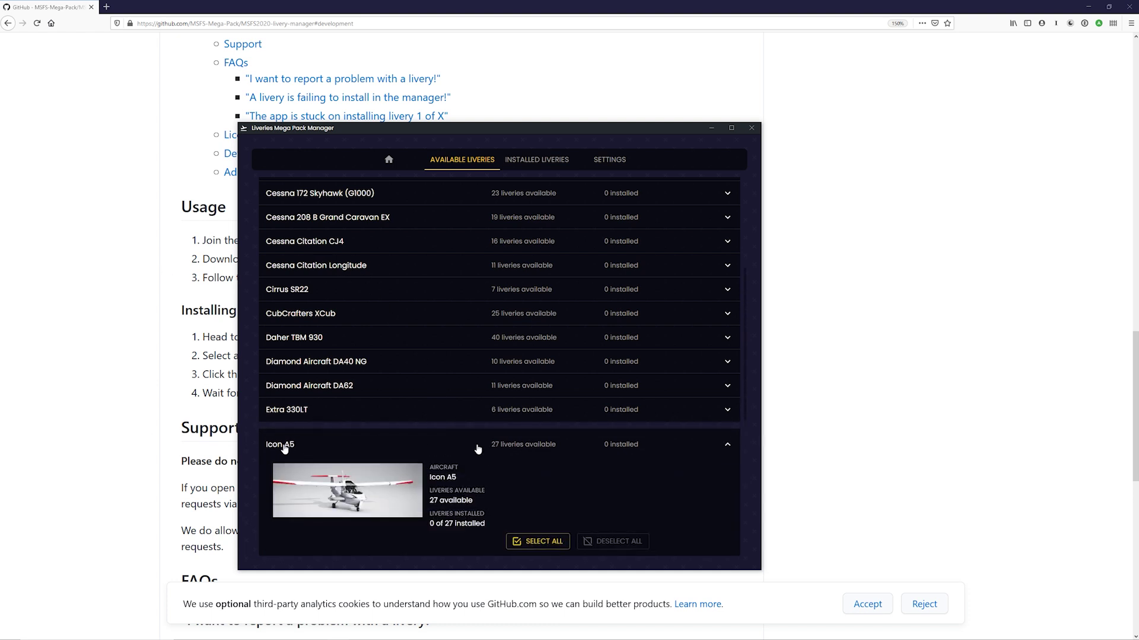
{"action": "scroll", "coordinate": [497, 449], "scroll_direction": "down", "scroll_amount": 2}
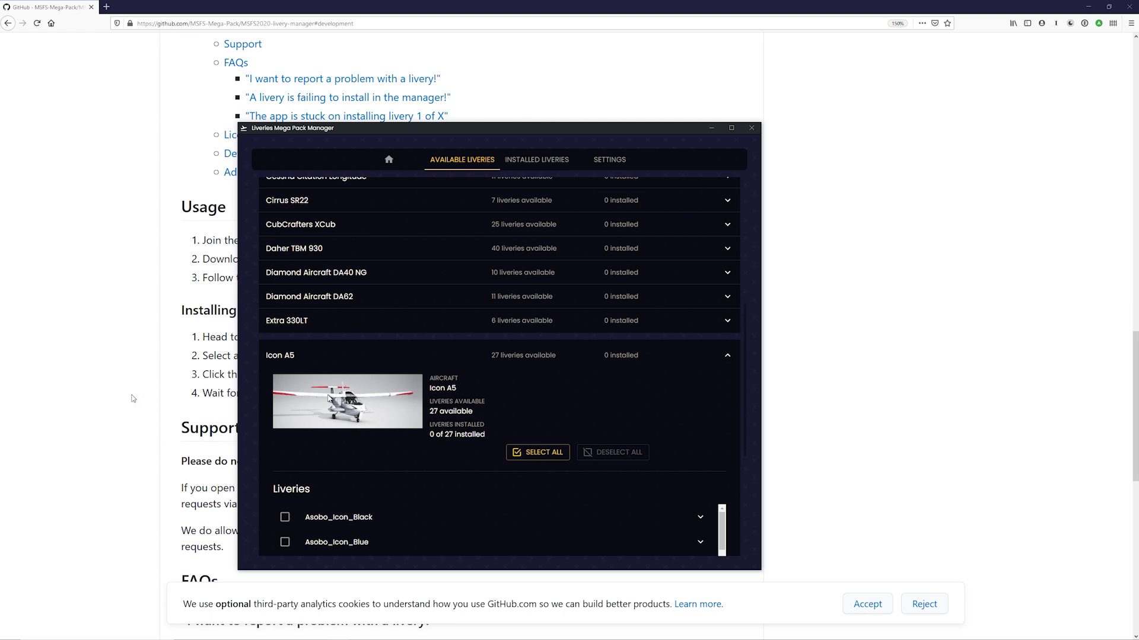
{"action": "scroll", "coordinate": [451, 394], "scroll_direction": "down", "scroll_amount": 8}
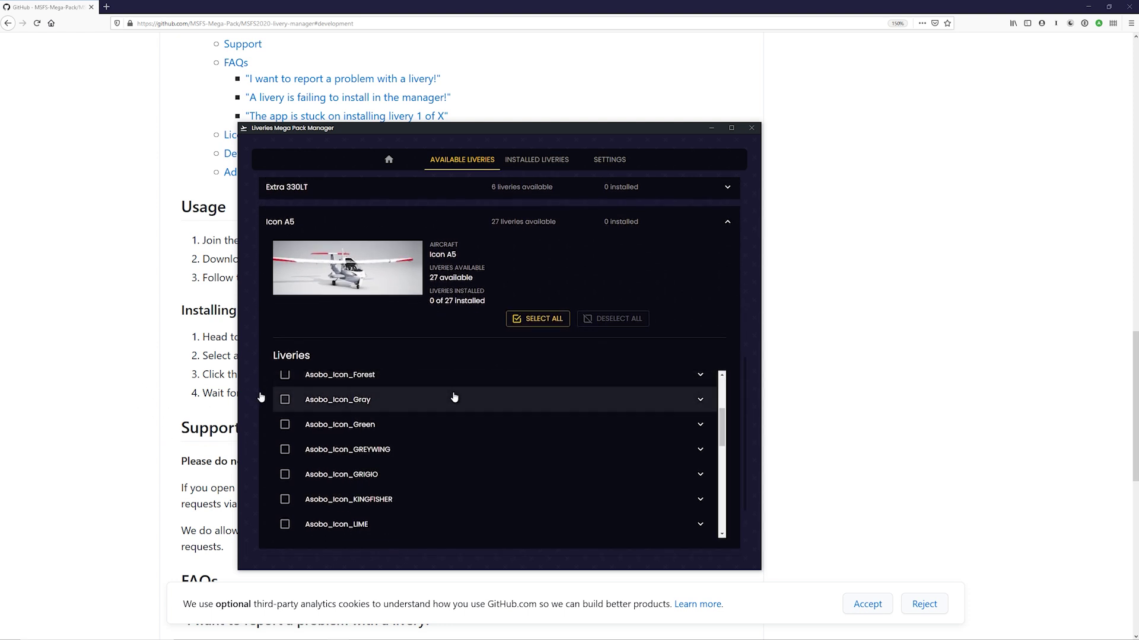
{"action": "scroll", "coordinate": [456, 409], "scroll_direction": "down", "scroll_amount": 10}
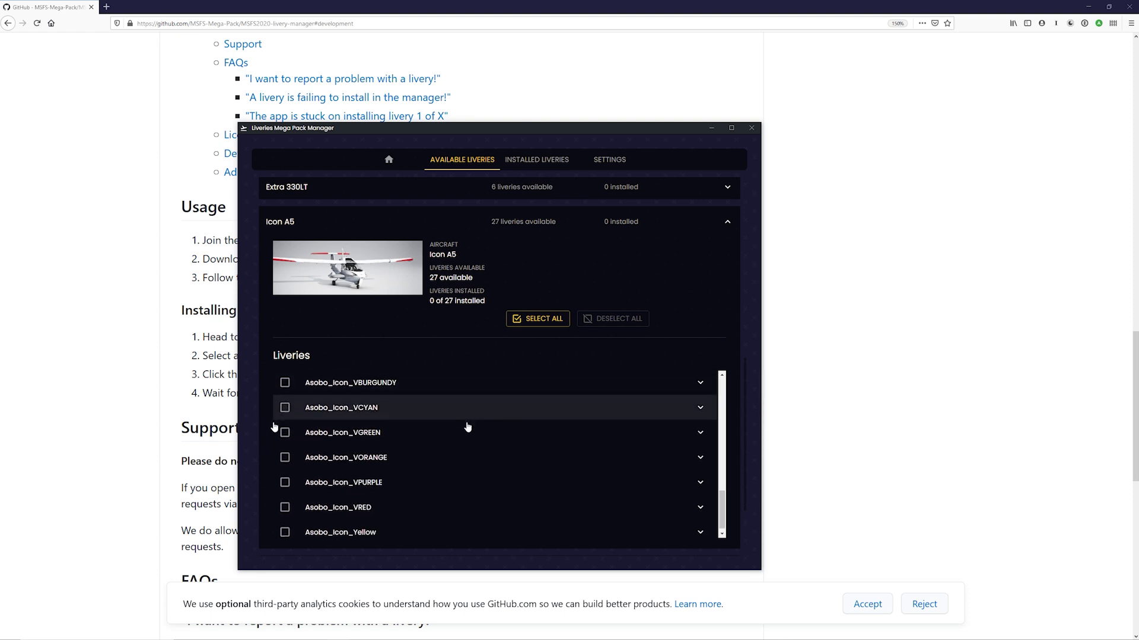
{"action": "scroll", "coordinate": [474, 492], "scroll_direction": "up", "scroll_amount": 5}
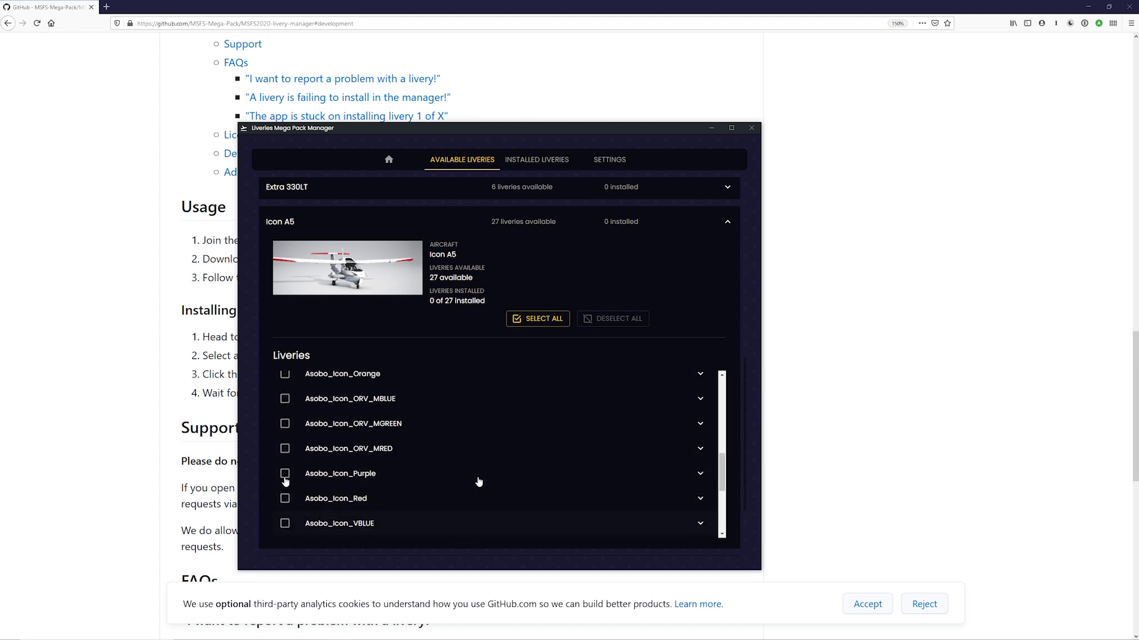
{"action": "scroll", "coordinate": [498, 474], "scroll_direction": "up", "scroll_amount": 3}
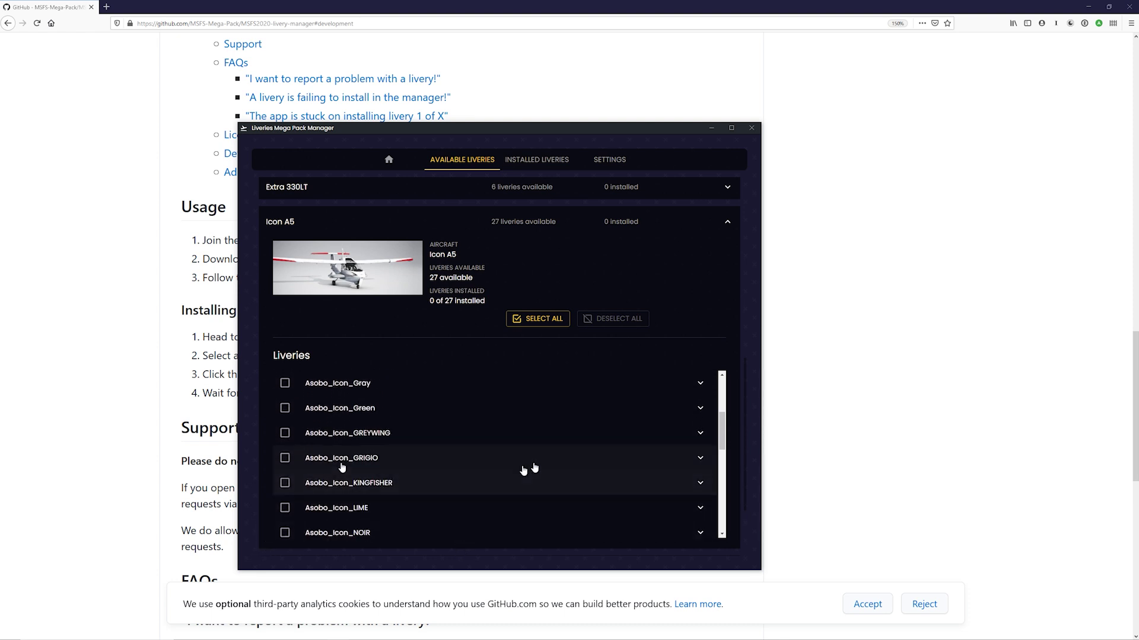
Preview the Asobo_Icon_KINGFISHER and Asobo_Icon_NOIR thumbnails, then scroll back to the list top
{"action": "left_click", "coordinate": [701, 484]}
{"action": "scroll", "coordinate": [550, 445], "scroll_direction": "down", "scroll_amount": 1}
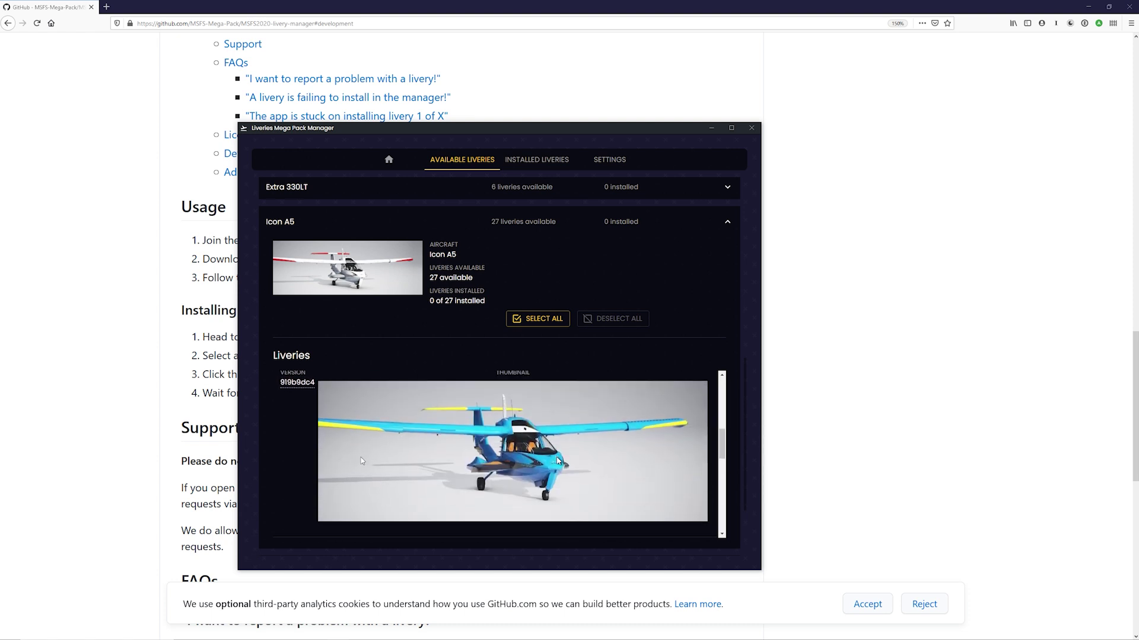
{"action": "scroll", "coordinate": [415, 460], "scroll_direction": "down", "scroll_amount": 3}
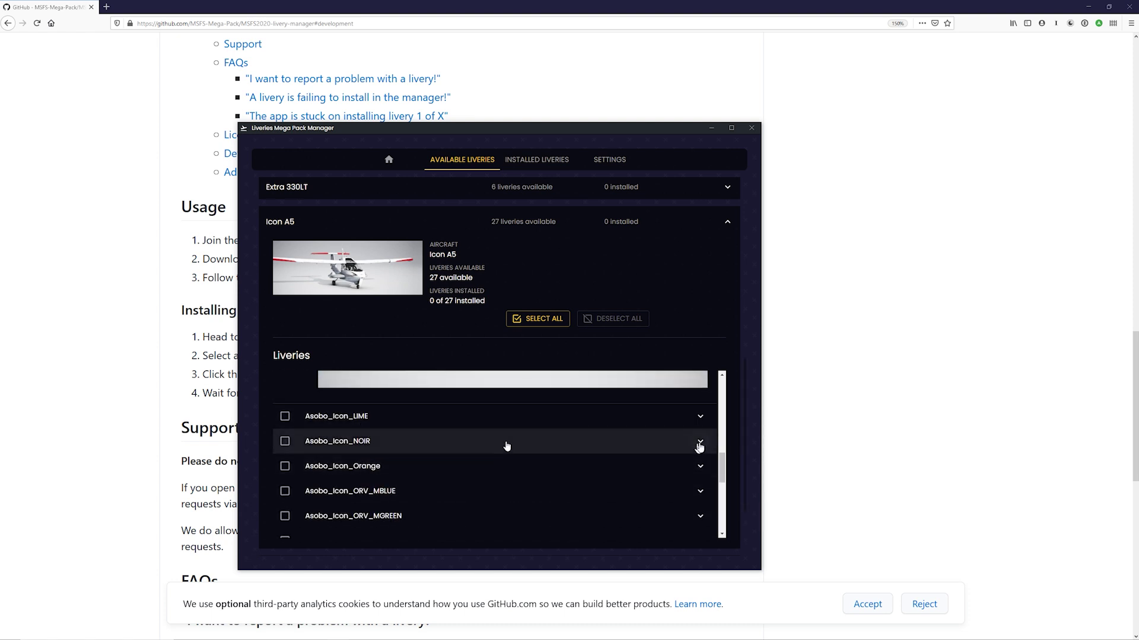
{"action": "left_click", "coordinate": [698, 442]}
{"action": "left_click", "coordinate": [699, 442]}
{"action": "scroll", "coordinate": [571, 457], "scroll_direction": "down", "scroll_amount": 3}
{"action": "scroll", "coordinate": [572, 459], "scroll_direction": "up", "scroll_amount": 5}
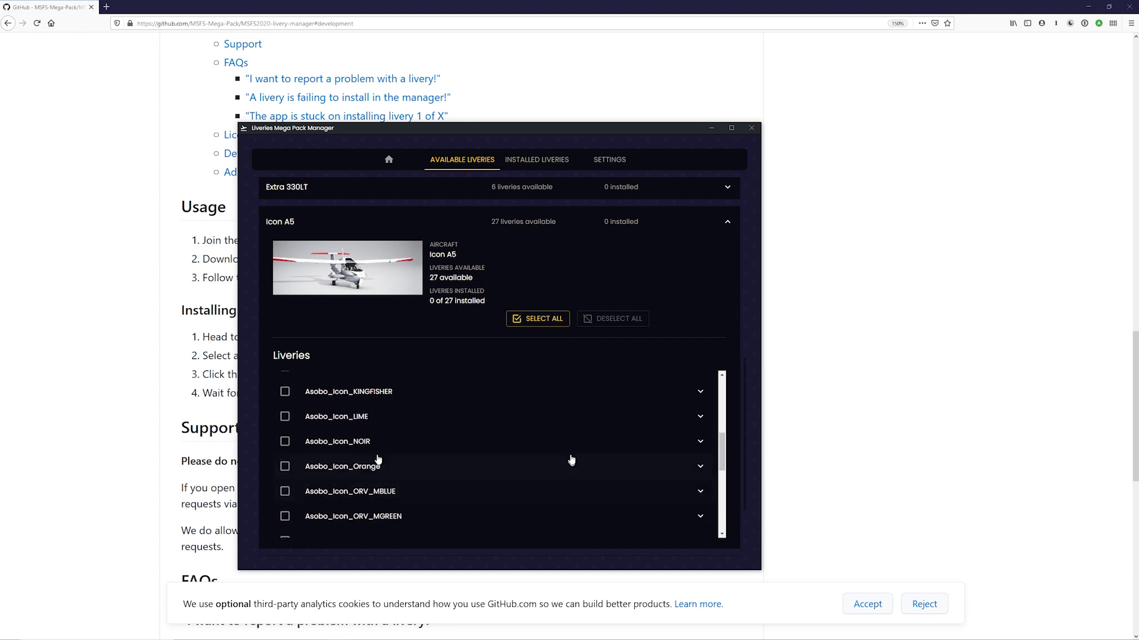
{"action": "scroll", "coordinate": [571, 459], "scroll_direction": "down", "scroll_amount": 10}
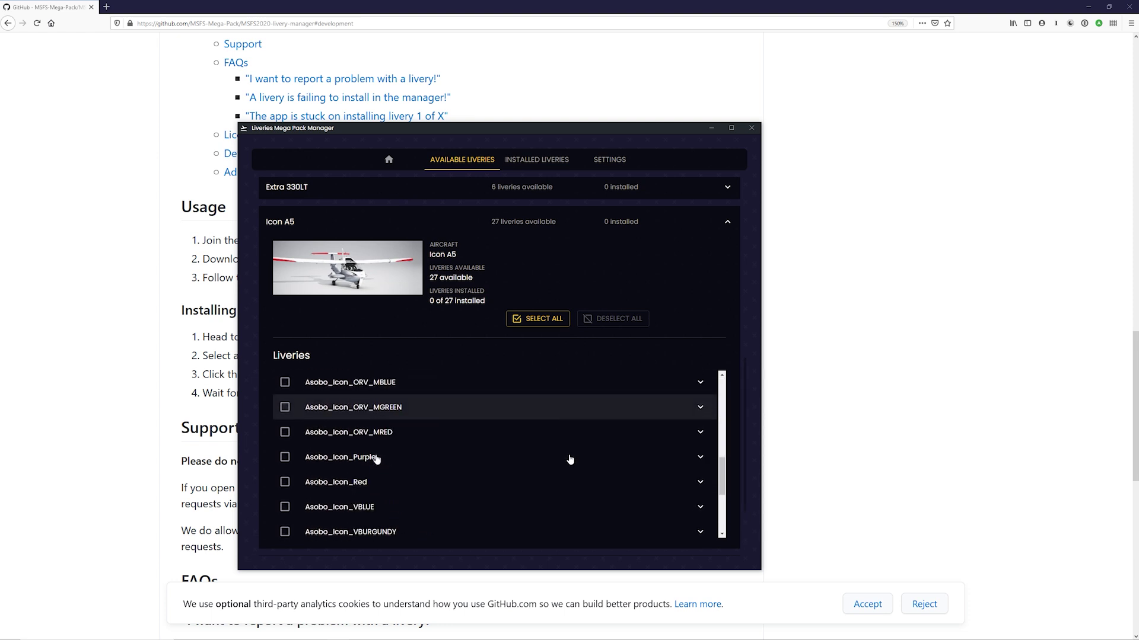
{"action": "scroll", "coordinate": [570, 460], "scroll_direction": "down", "scroll_amount": 3}
{"action": "scroll", "coordinate": [569, 445], "scroll_direction": "up", "scroll_amount": 3}
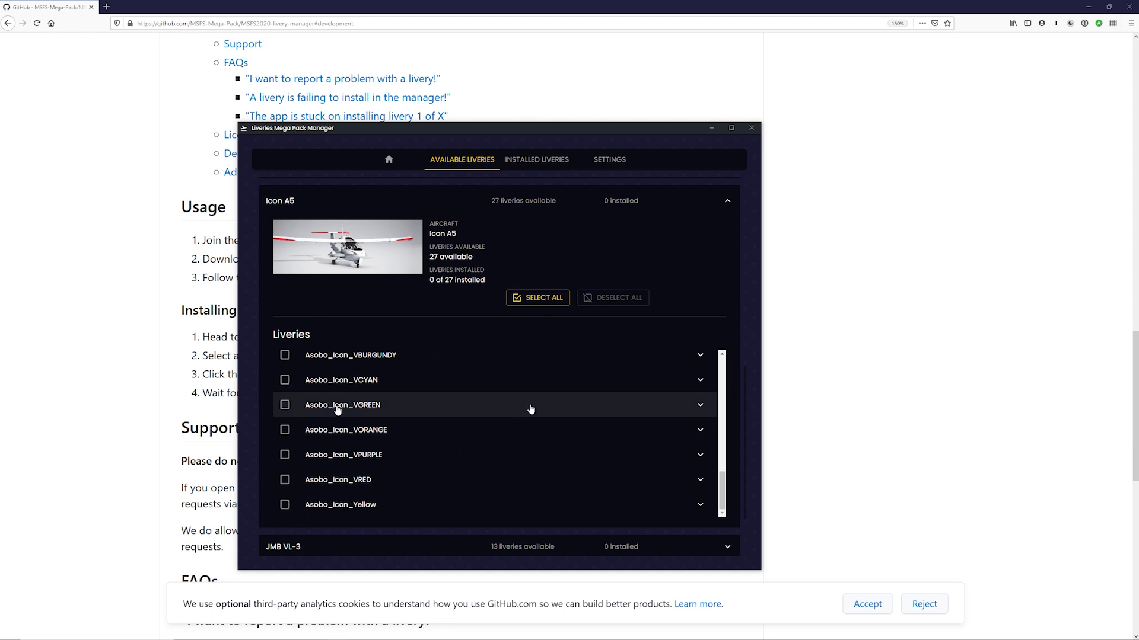
{"action": "scroll", "coordinate": [532, 424], "scroll_direction": "up", "scroll_amount": 3}
{"action": "scroll", "coordinate": [537, 437], "scroll_direction": "up", "scroll_amount": 4}
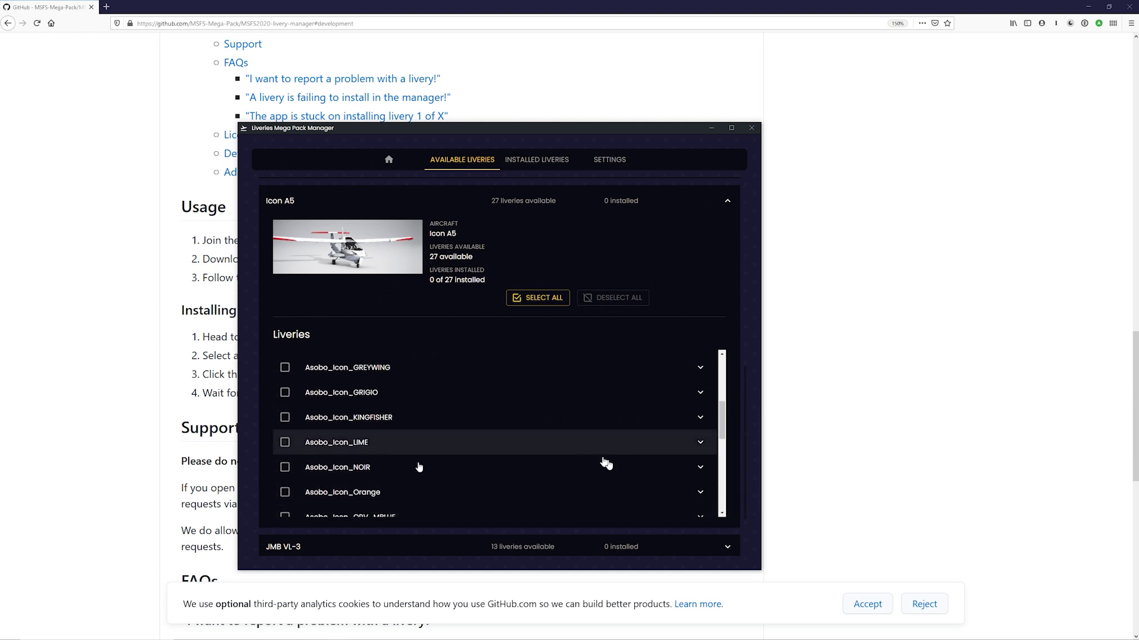
{"action": "left_click", "coordinate": [702, 470]}
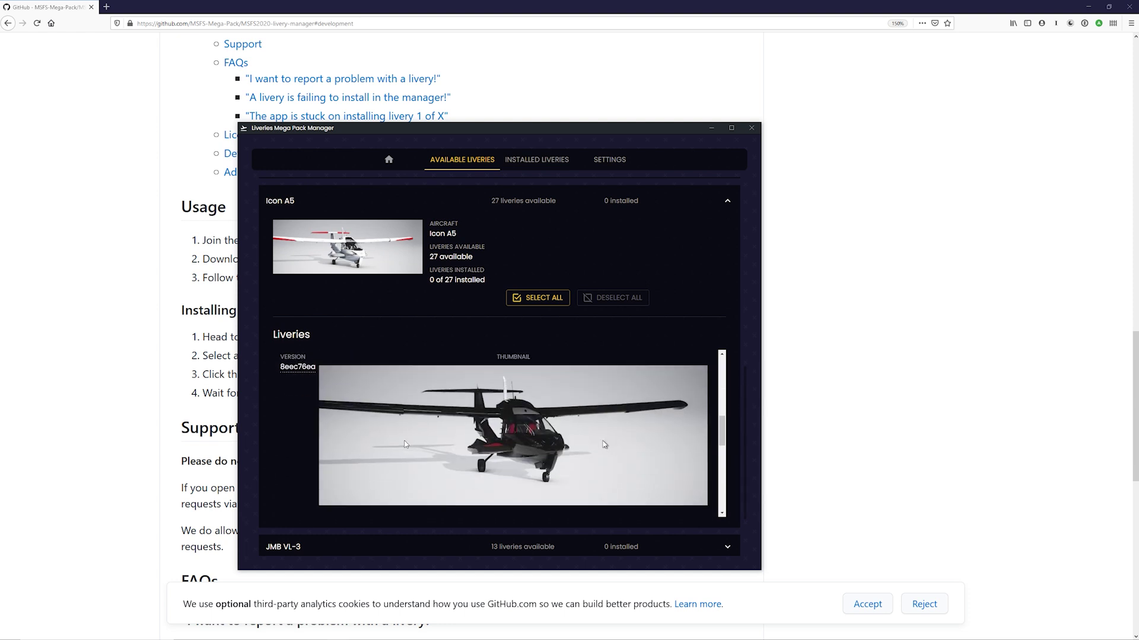
{"action": "scroll", "coordinate": [572, 412], "scroll_direction": "down", "scroll_amount": 5}
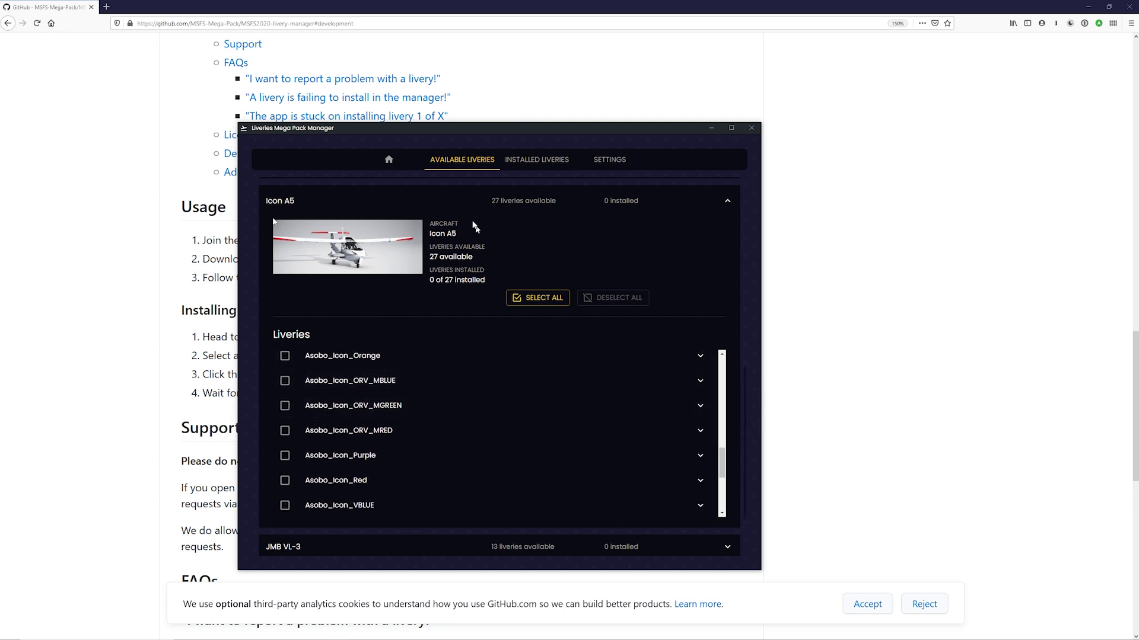
{"action": "scroll", "coordinate": [442, 239], "scroll_direction": "up", "scroll_amount": 15}
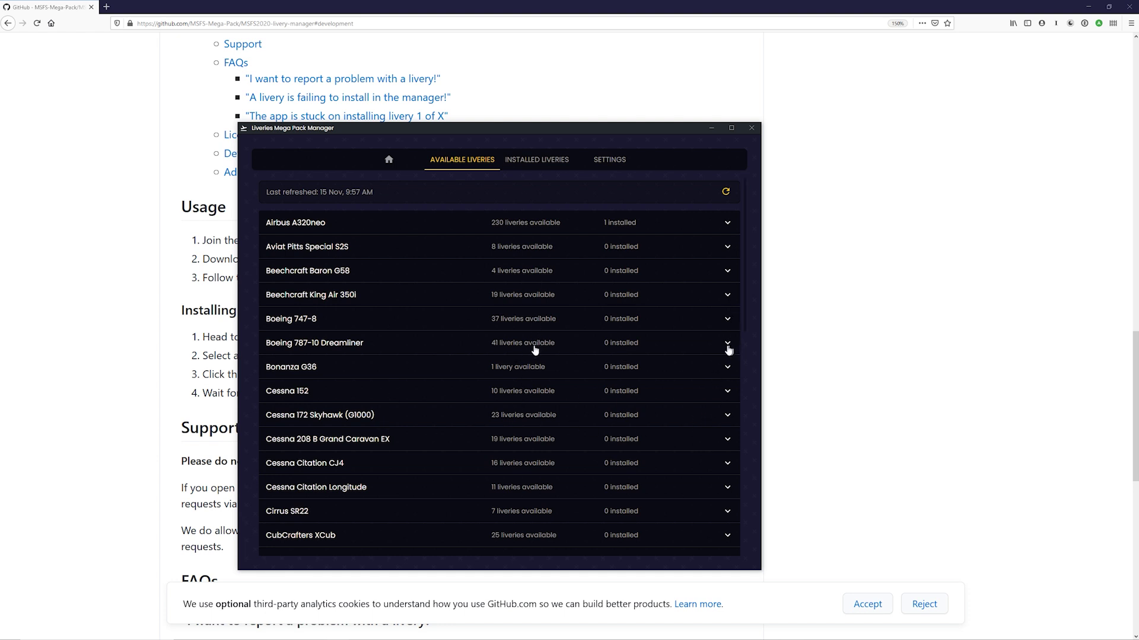
Expand the Boeing 787-10 Dreamliner's 41 liveries and show Asobo_b787_Klm's version and thumbnail
{"action": "left_click", "coordinate": [727, 347]}
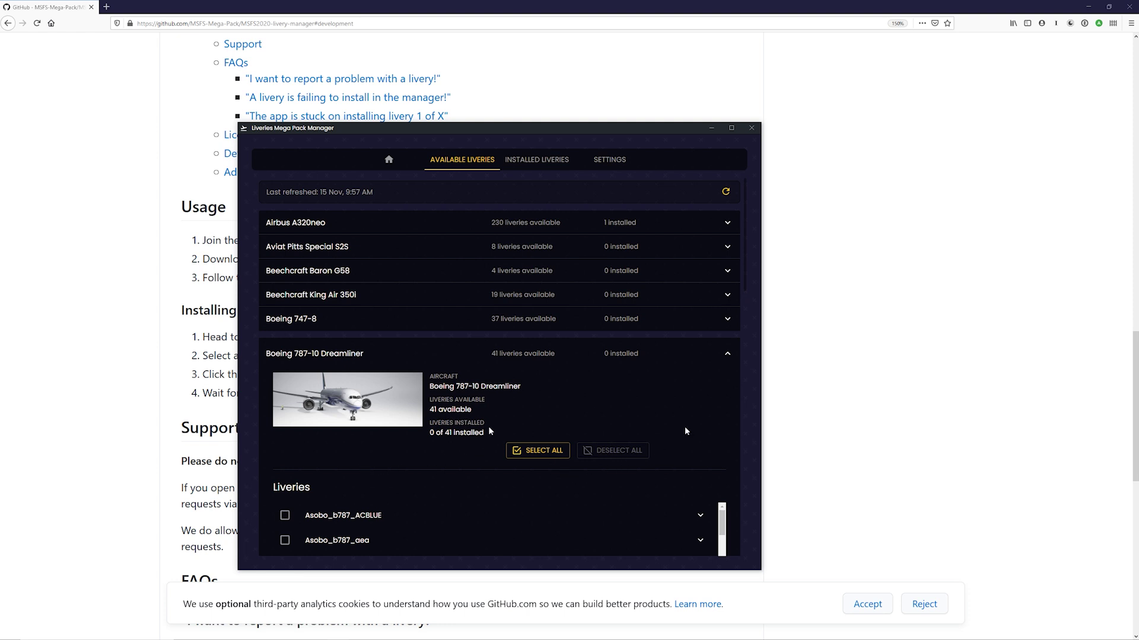
{"action": "scroll", "coordinate": [490, 431], "scroll_direction": "down", "scroll_amount": 2}
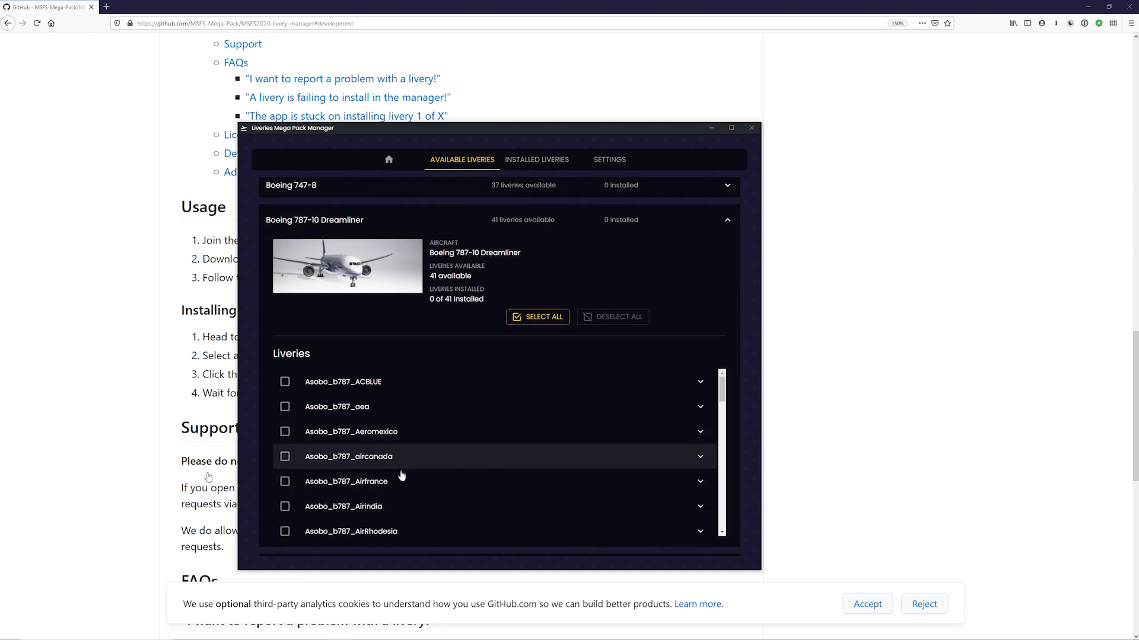
{"action": "scroll", "coordinate": [415, 501], "scroll_direction": "down", "scroll_amount": 2}
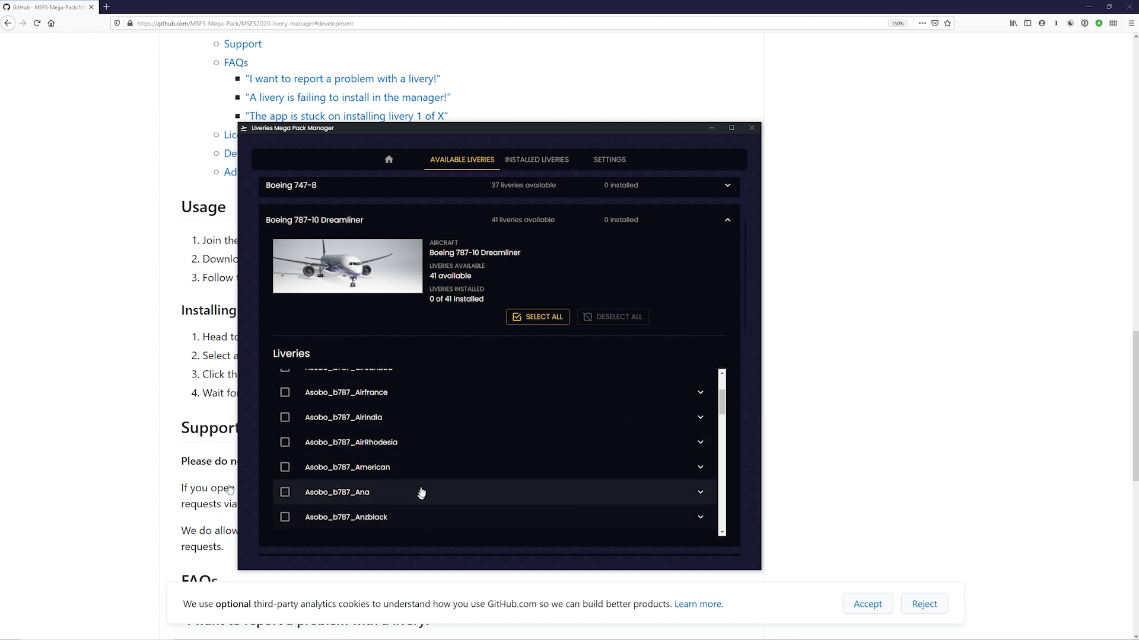
{"action": "scroll", "coordinate": [432, 472], "scroll_direction": "down", "scroll_amount": 7}
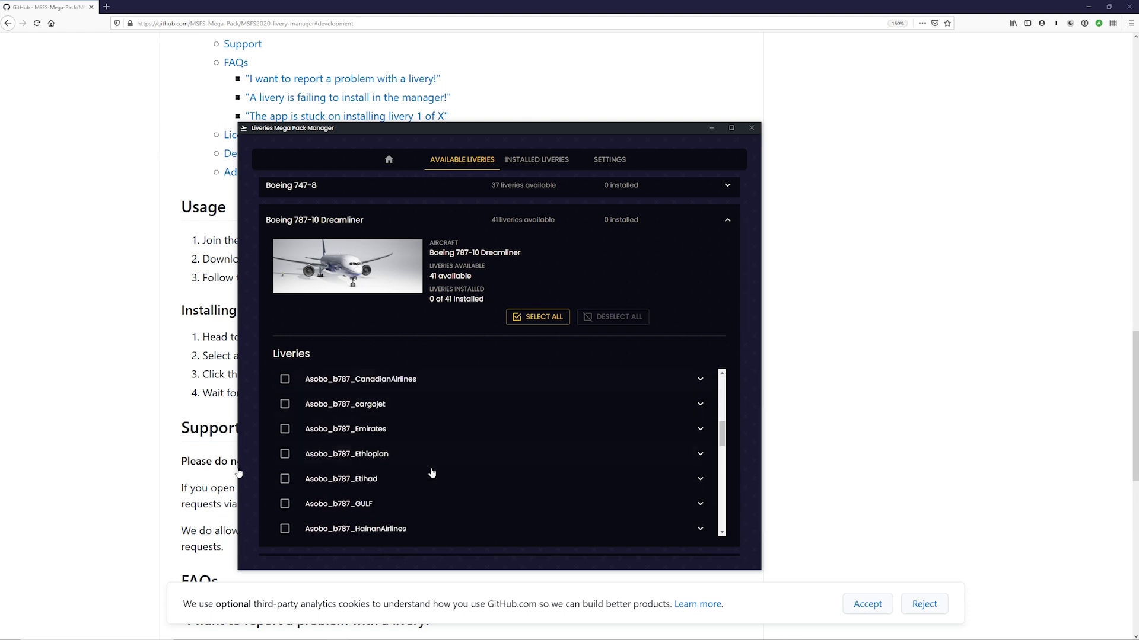
{"action": "scroll", "coordinate": [432, 473], "scroll_direction": "up", "scroll_amount": 1}
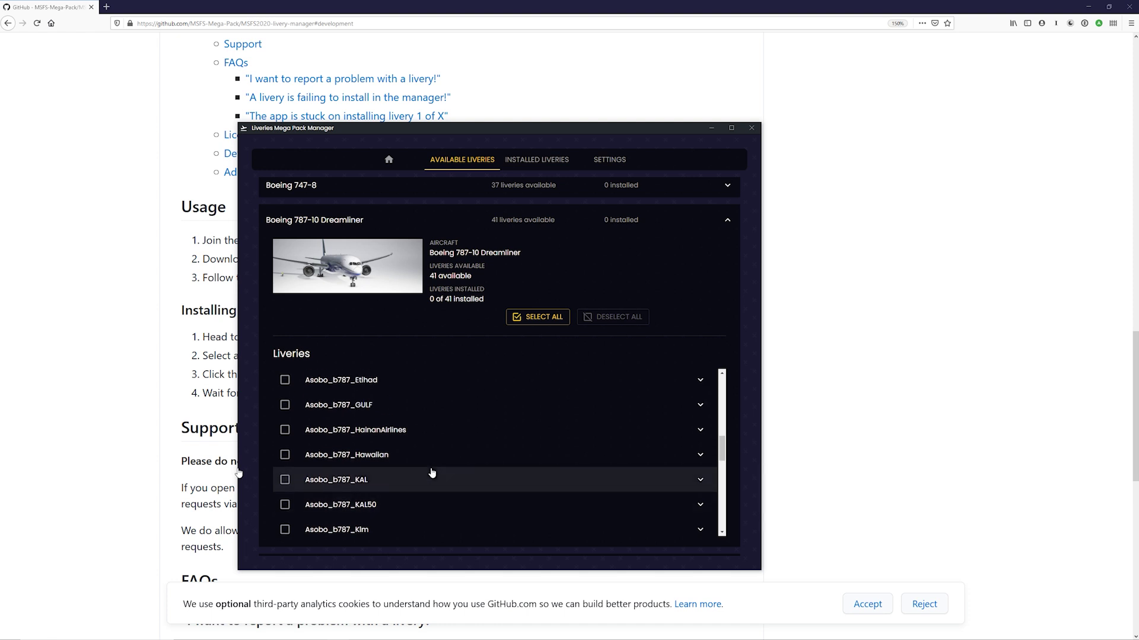
{"action": "scroll", "coordinate": [430, 473], "scroll_direction": "down", "scroll_amount": 2}
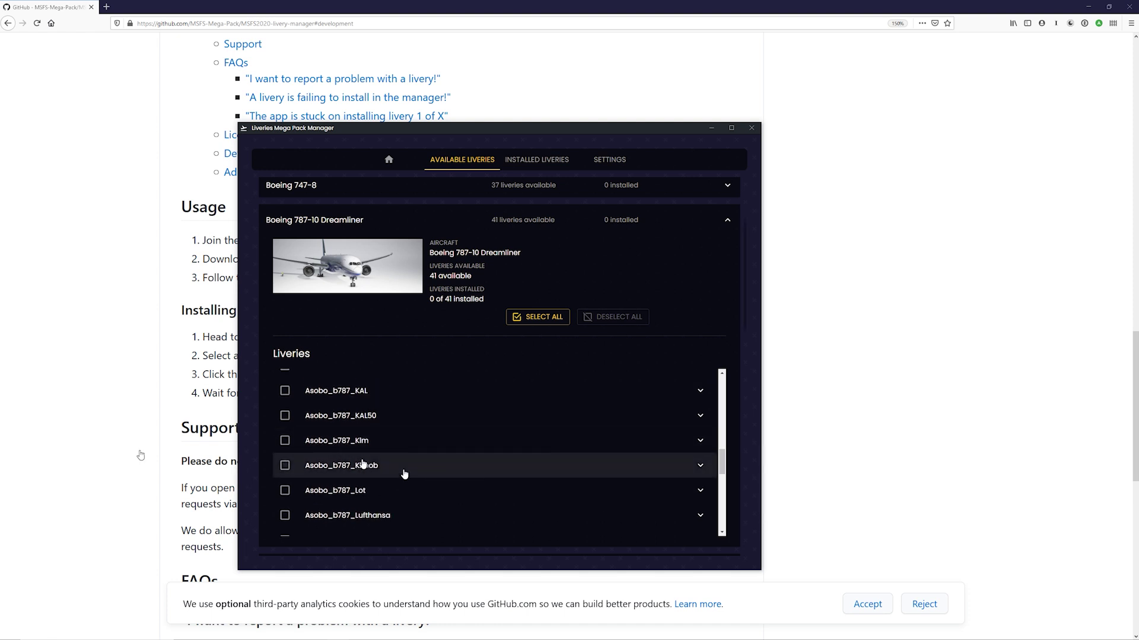
{"action": "left_click", "coordinate": [700, 440]}
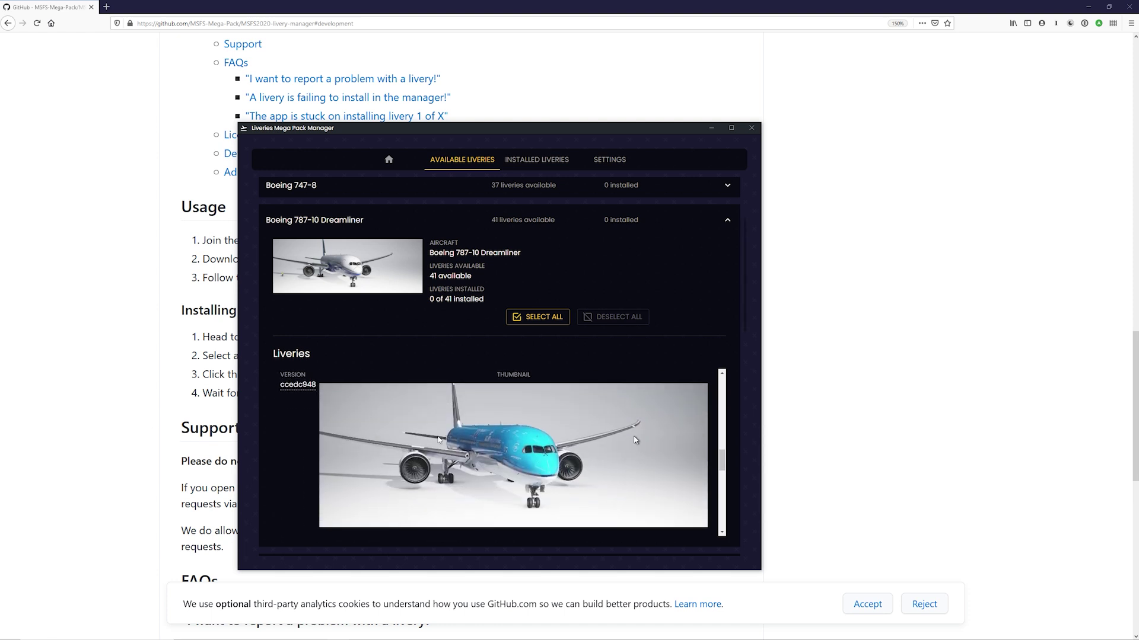
{"action": "scroll", "coordinate": [289, 455], "scroll_direction": "down", "scroll_amount": 2}
{"action": "scroll", "coordinate": [293, 447], "scroll_direction": "up", "scroll_amount": 2}
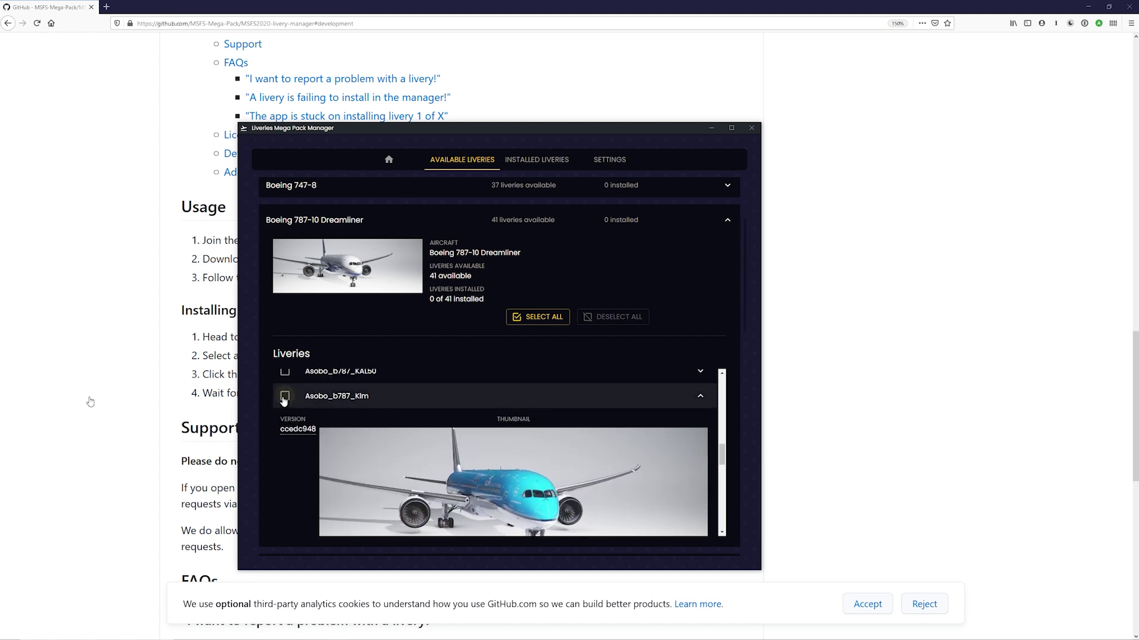
Mark the Asobo_b787_Klm, GULF and Etihad liveries for installation
{"action": "left_click", "coordinate": [285, 399]}
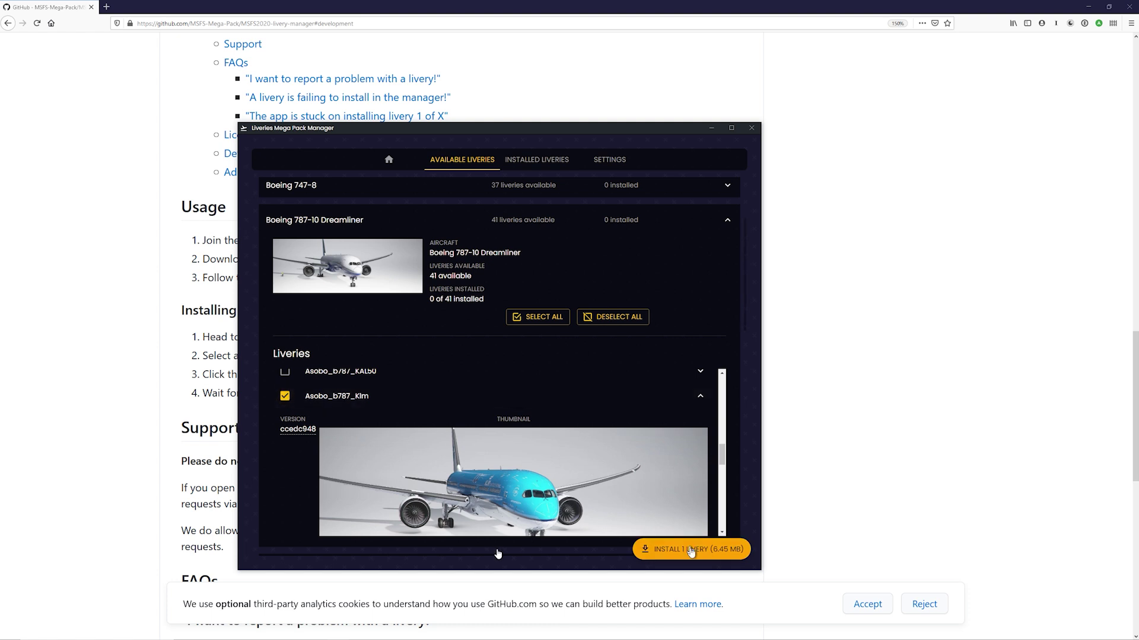
{"action": "scroll", "coordinate": [317, 421], "scroll_direction": "down", "scroll_amount": 2}
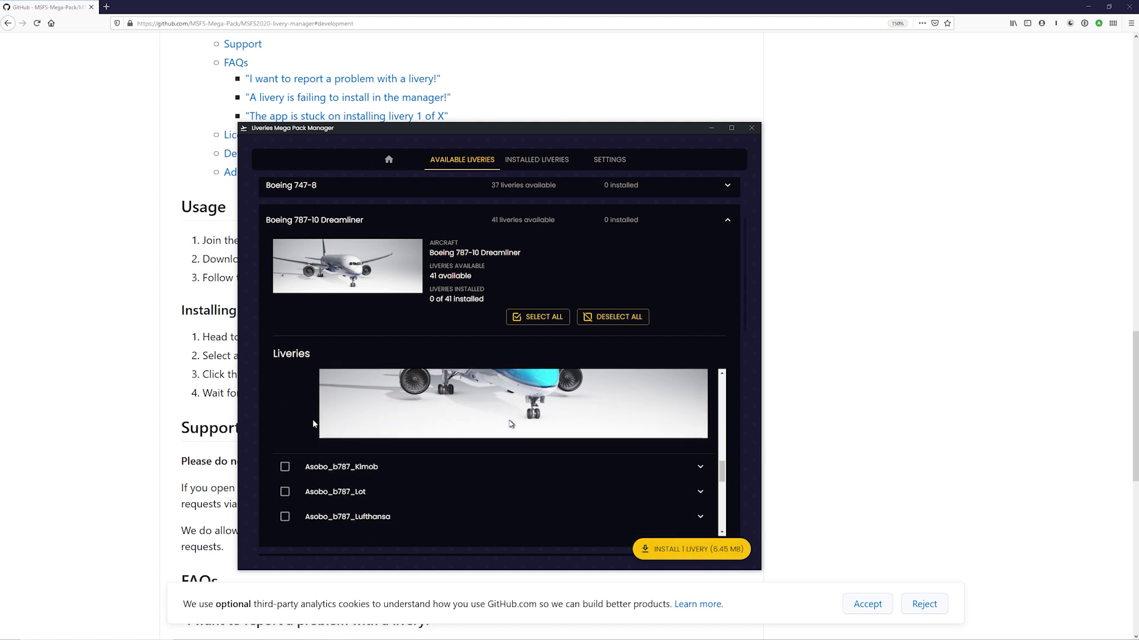
{"action": "scroll", "coordinate": [301, 436], "scroll_direction": "up", "scroll_amount": 4}
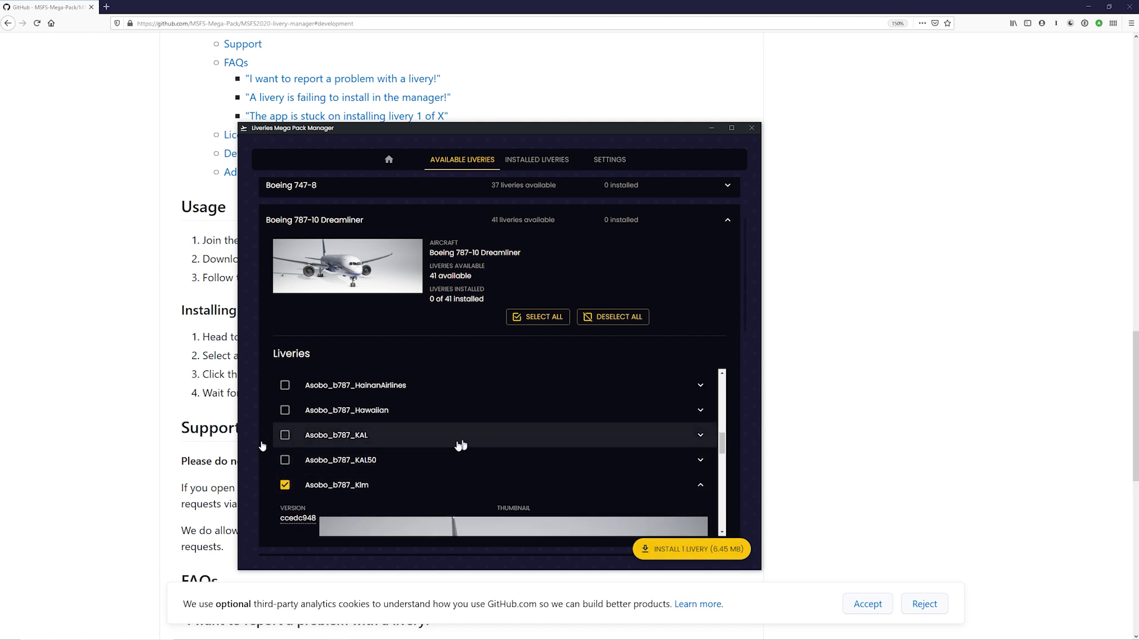
{"action": "scroll", "coordinate": [292, 439], "scroll_direction": "up", "scroll_amount": 2}
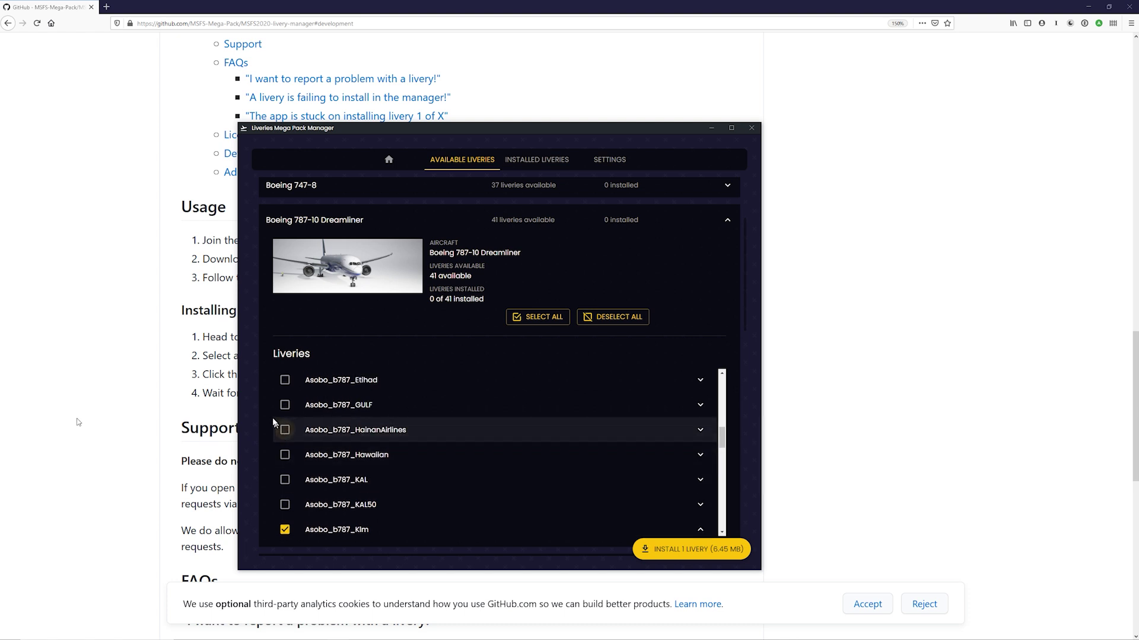
{"action": "left_click", "coordinate": [285, 405]}
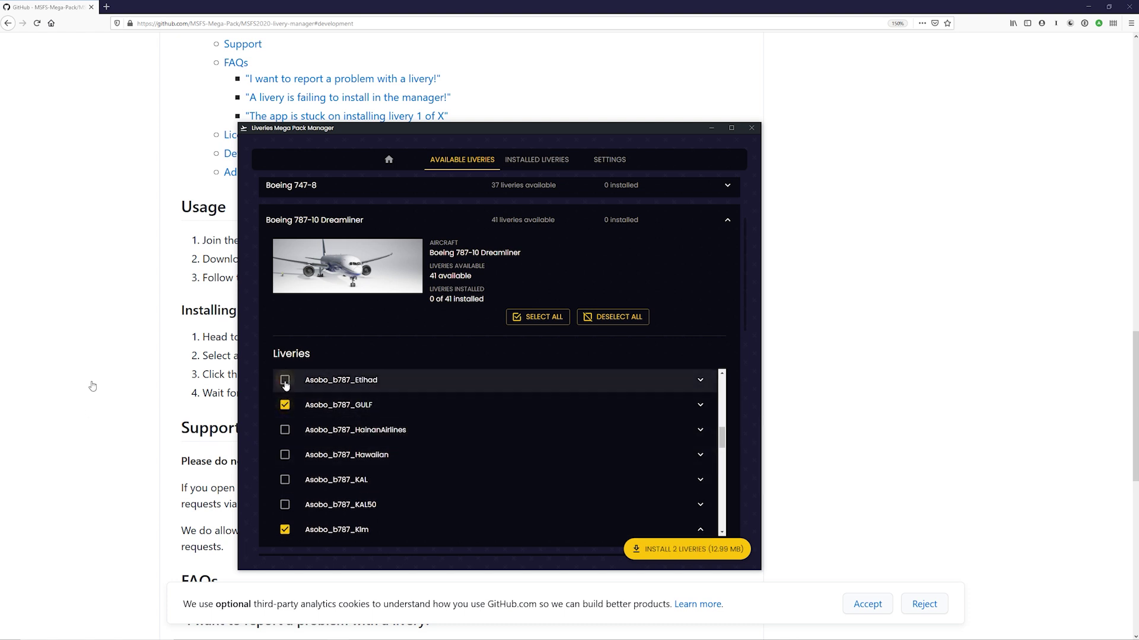
{"action": "left_click", "coordinate": [285, 380]}
Also mark the cargojet, British, CanadianAirlines and Virginatlantic liveries for installation
{"action": "scroll", "coordinate": [399, 429], "scroll_direction": "up", "scroll_amount": 5}
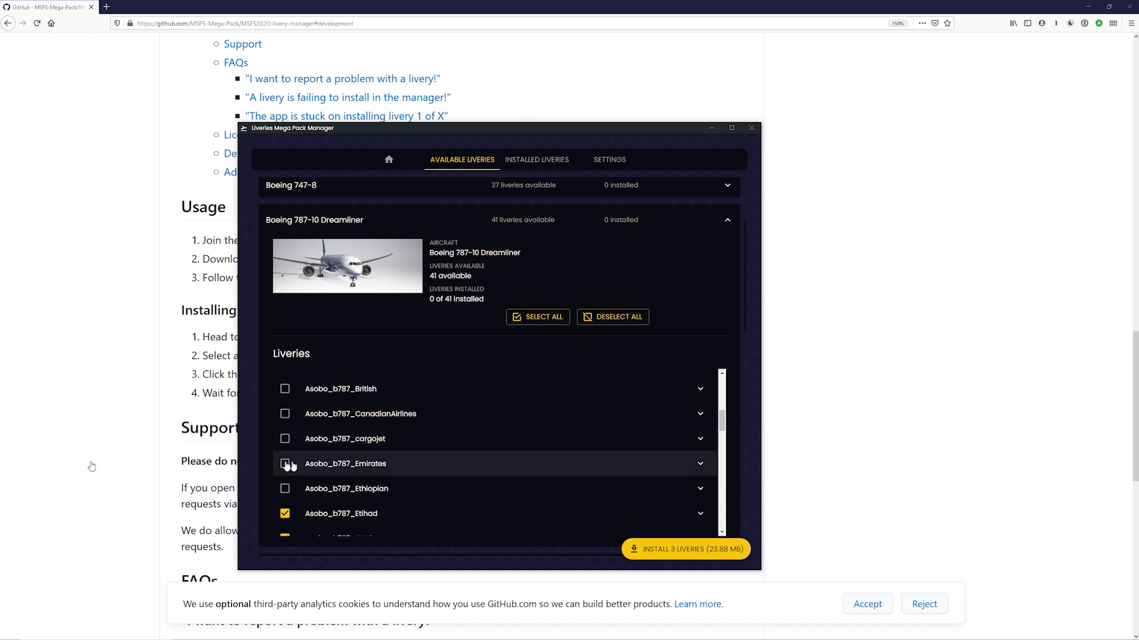
{"action": "left_click", "coordinate": [285, 436]}
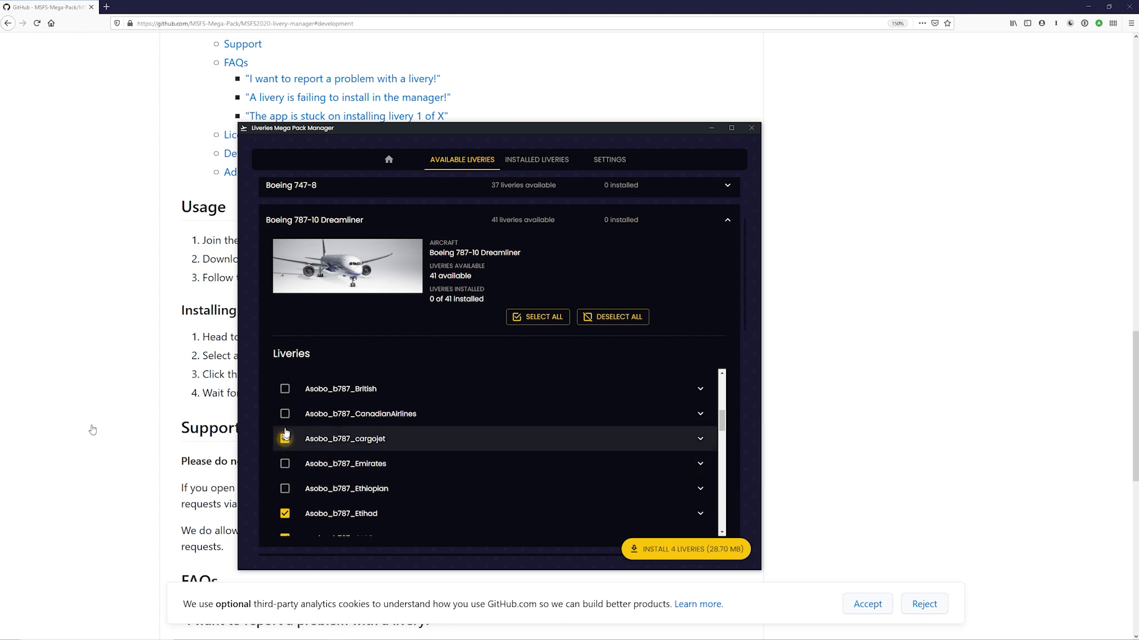
{"action": "left_click", "coordinate": [284, 389]}
{"action": "left_click", "coordinate": [284, 414]}
{"action": "scroll", "coordinate": [430, 436], "scroll_direction": "down", "scroll_amount": 1}
{"action": "scroll", "coordinate": [430, 436], "scroll_direction": "down", "scroll_amount": 10}
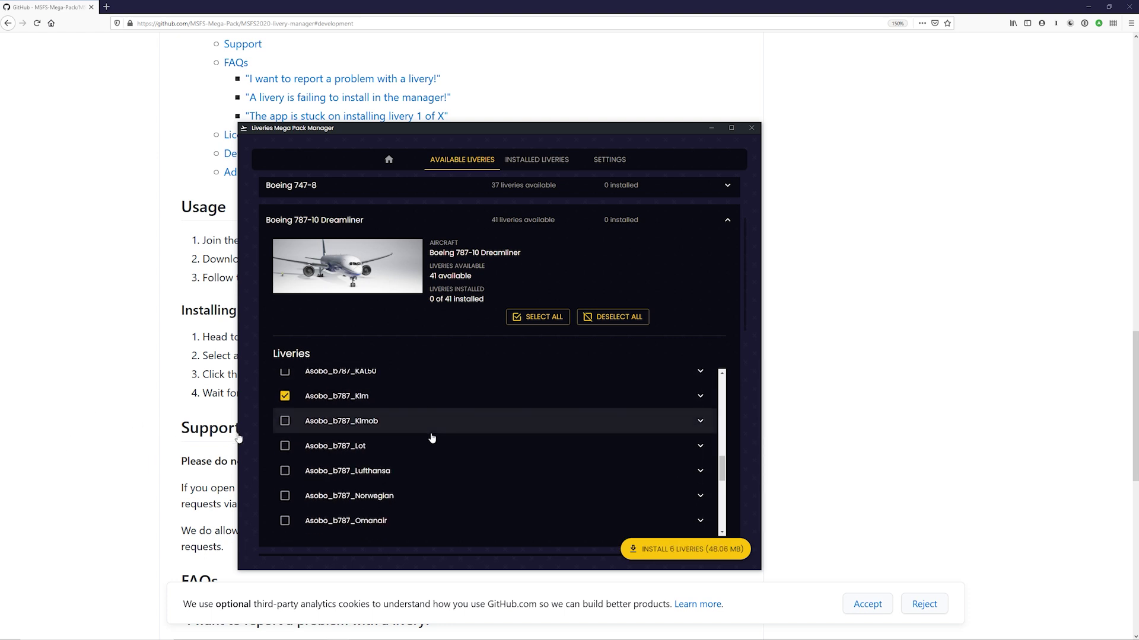
{"action": "scroll", "coordinate": [442, 421], "scroll_direction": "down", "scroll_amount": 3}
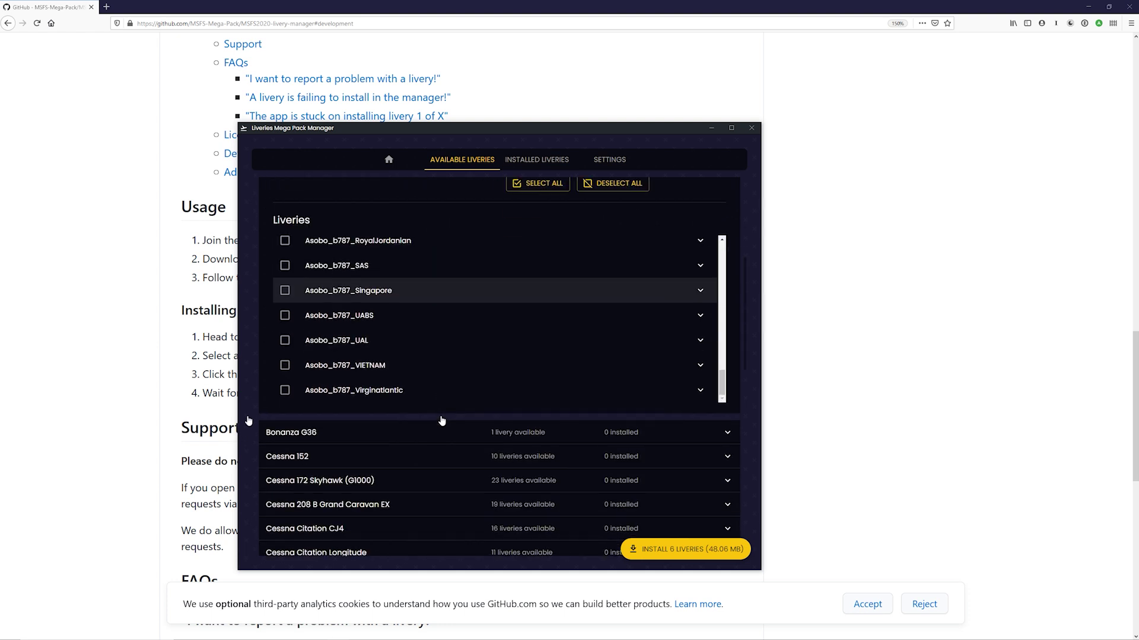
{"action": "left_click", "coordinate": [284, 390]}
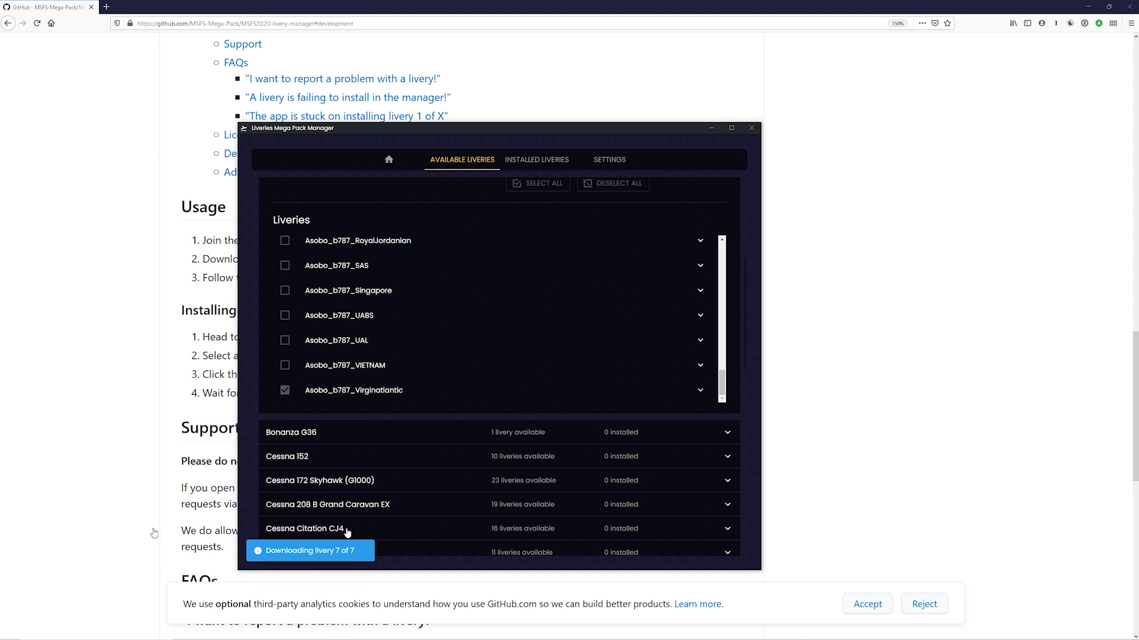
Review the installed Boeing 787-10 and Airbus A320neo liveries, then return to the simulator
{"action": "left_click", "coordinate": [541, 164]}
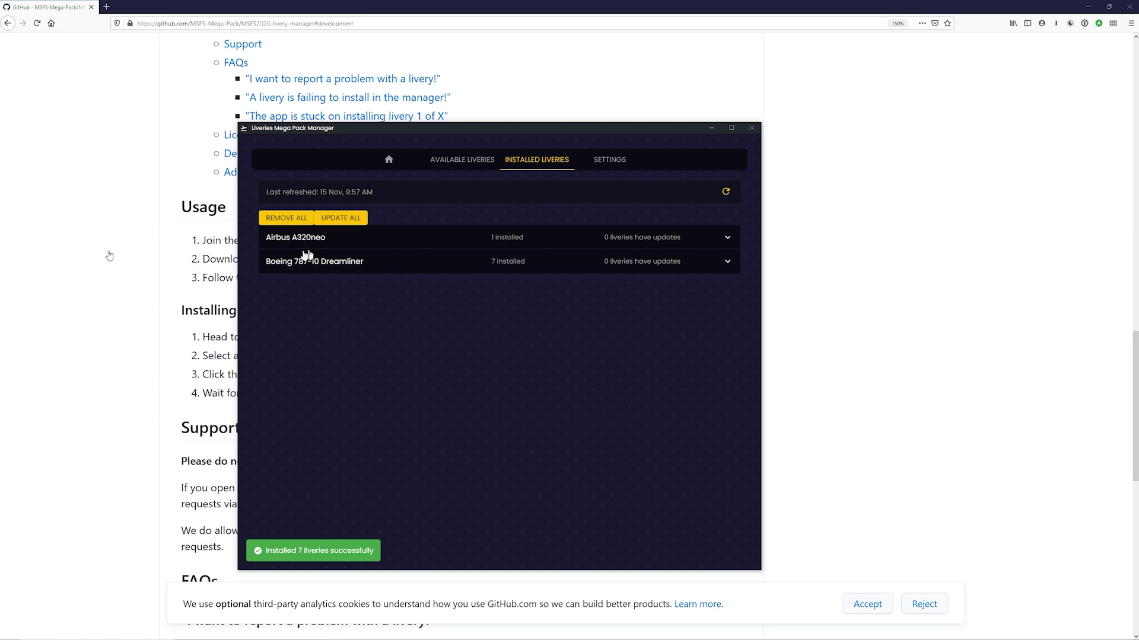
{"action": "left_click", "coordinate": [536, 265]}
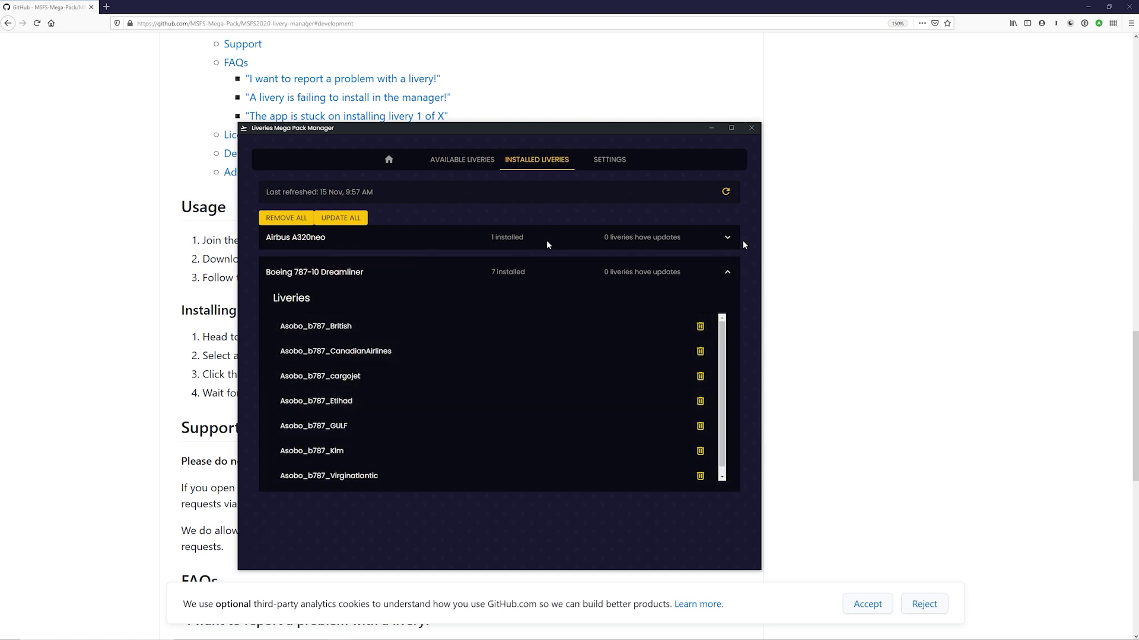
{"action": "left_click", "coordinate": [727, 237]}
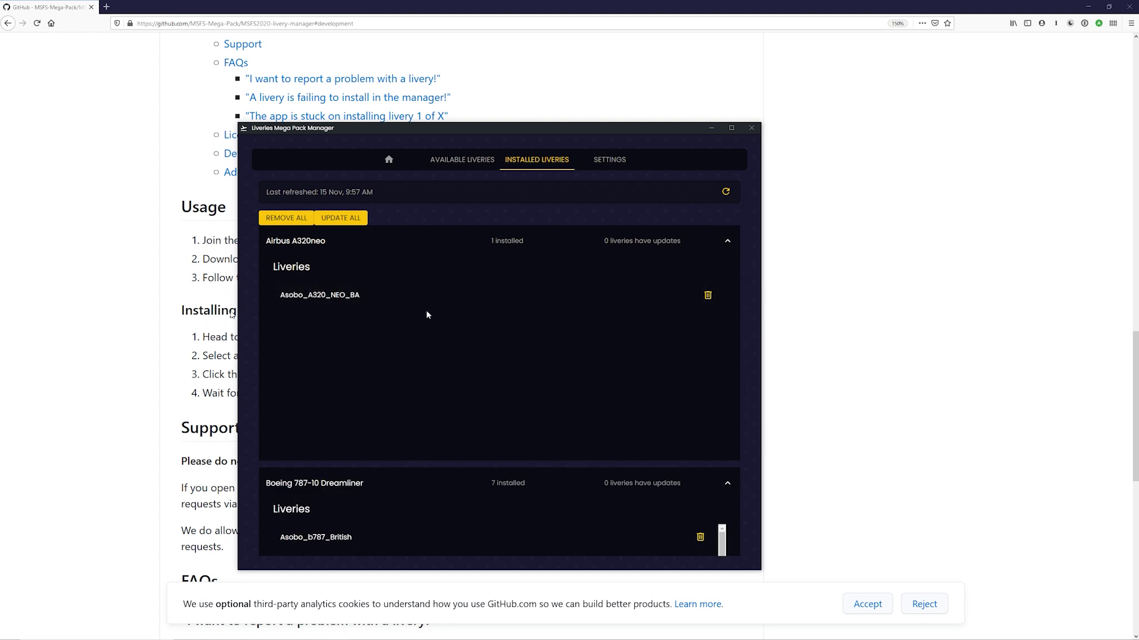
{"action": "key", "text": "alt+Tab"}
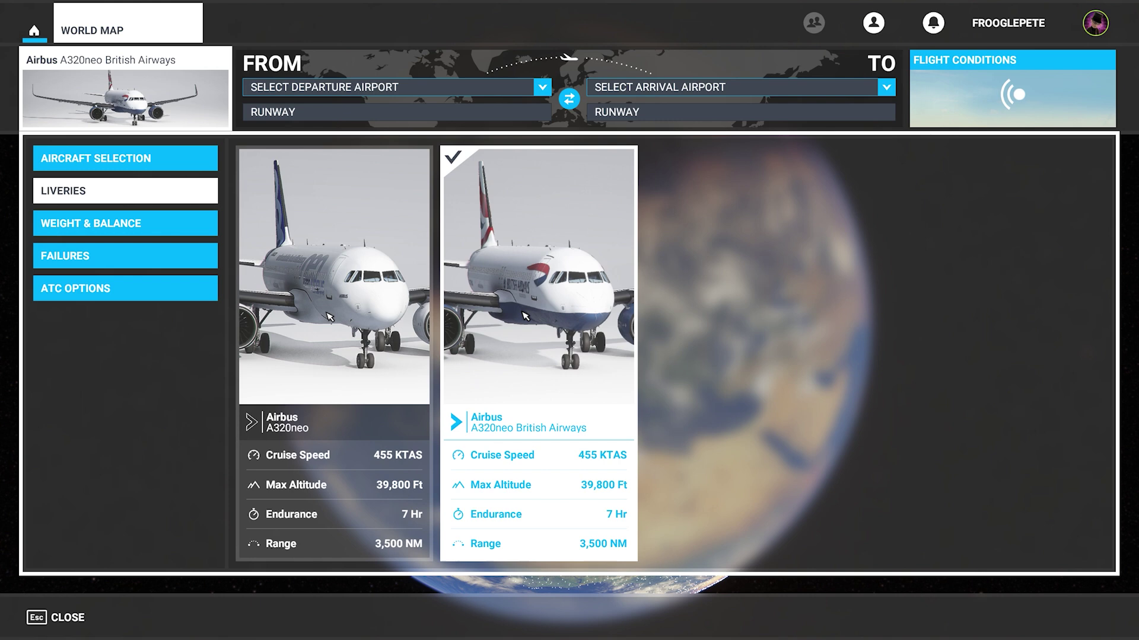
Select the Boeing 787-10 Dreamliner, glance at its liveries, and close back to the Welcome menu
{"action": "left_click", "coordinate": [136, 160]}
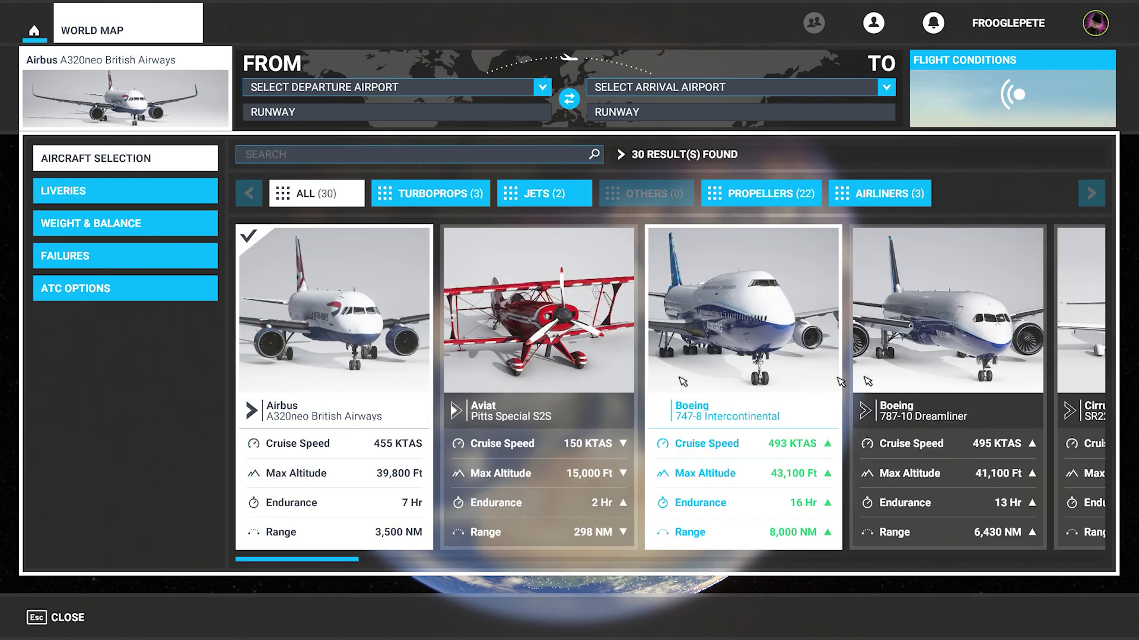
{"action": "left_click", "coordinate": [946, 358]}
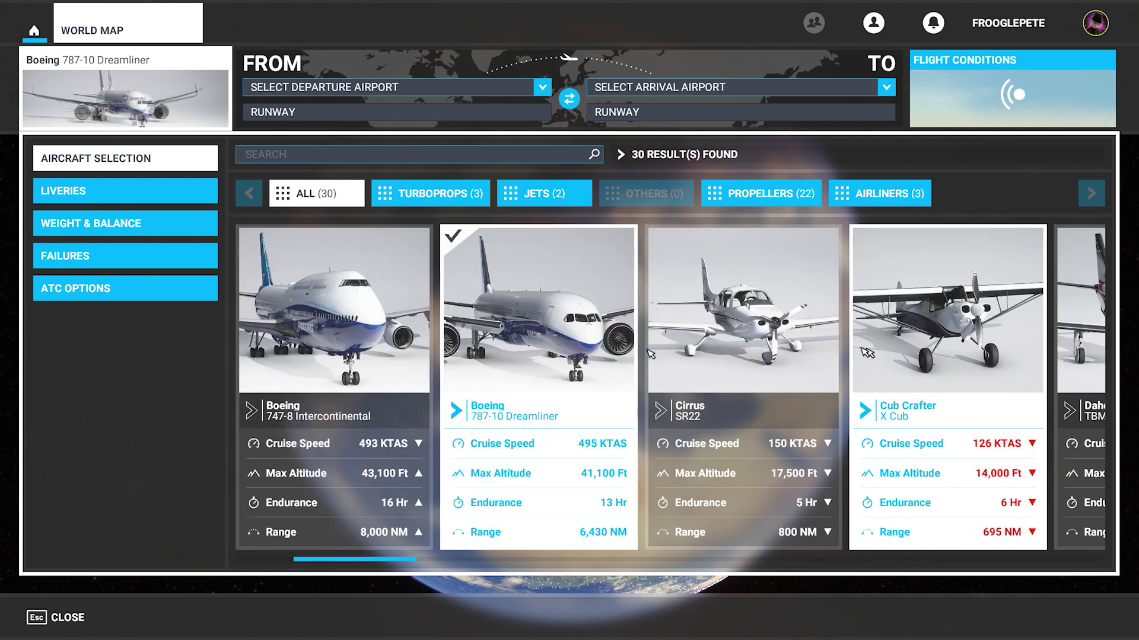
{"action": "left_click", "coordinate": [124, 189]}
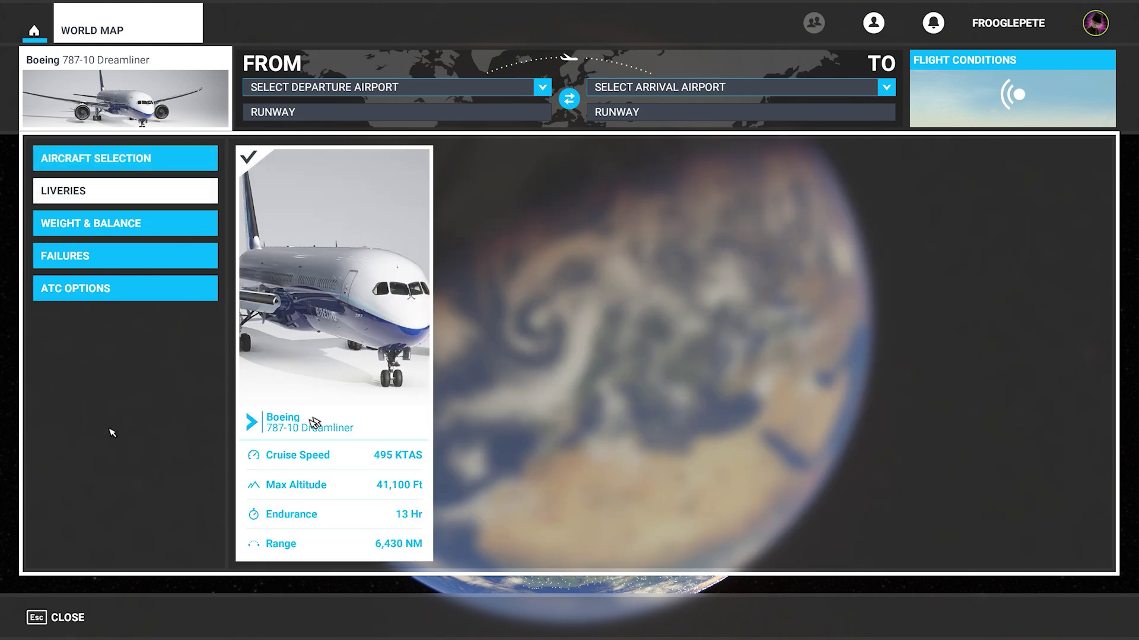
{"action": "left_click", "coordinate": [62, 618]}
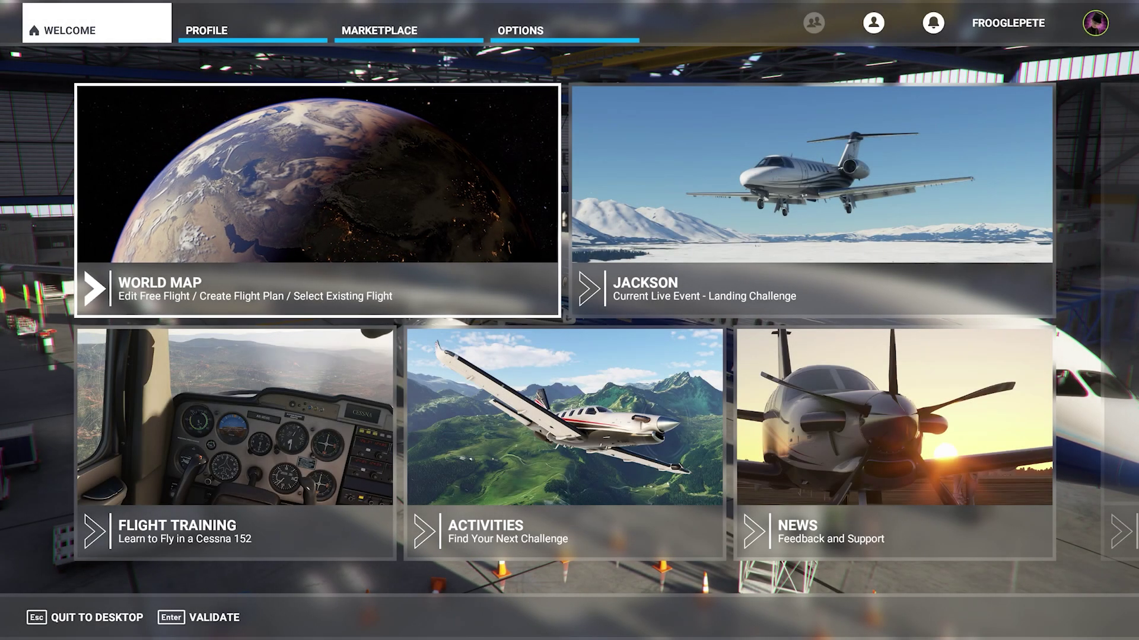
From the World Map, browse the 787-10's British Airways, Gulf Air and cargojet liveries, choosing Gulf Air
{"action": "left_click", "coordinate": [262, 160]}
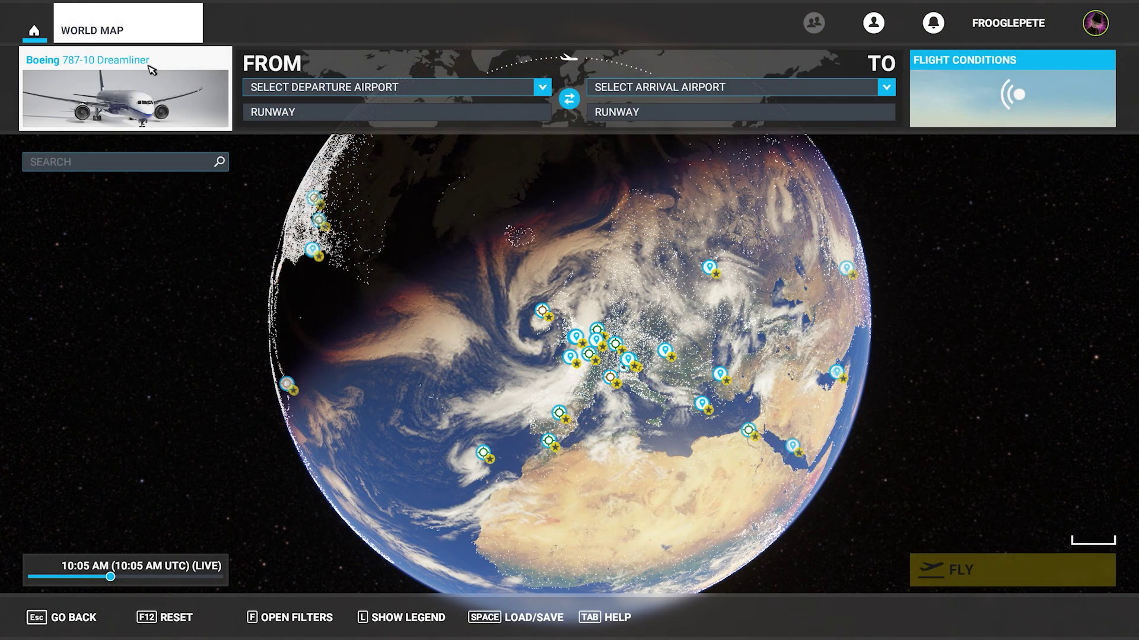
{"action": "left_click", "coordinate": [127, 83]}
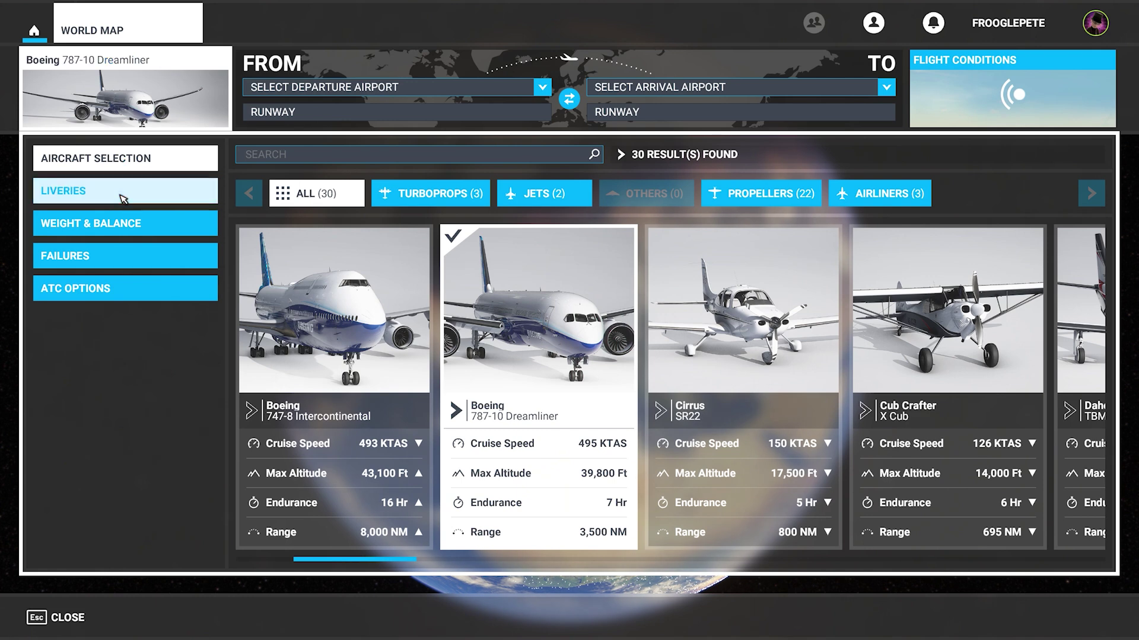
{"action": "left_click", "coordinate": [123, 198]}
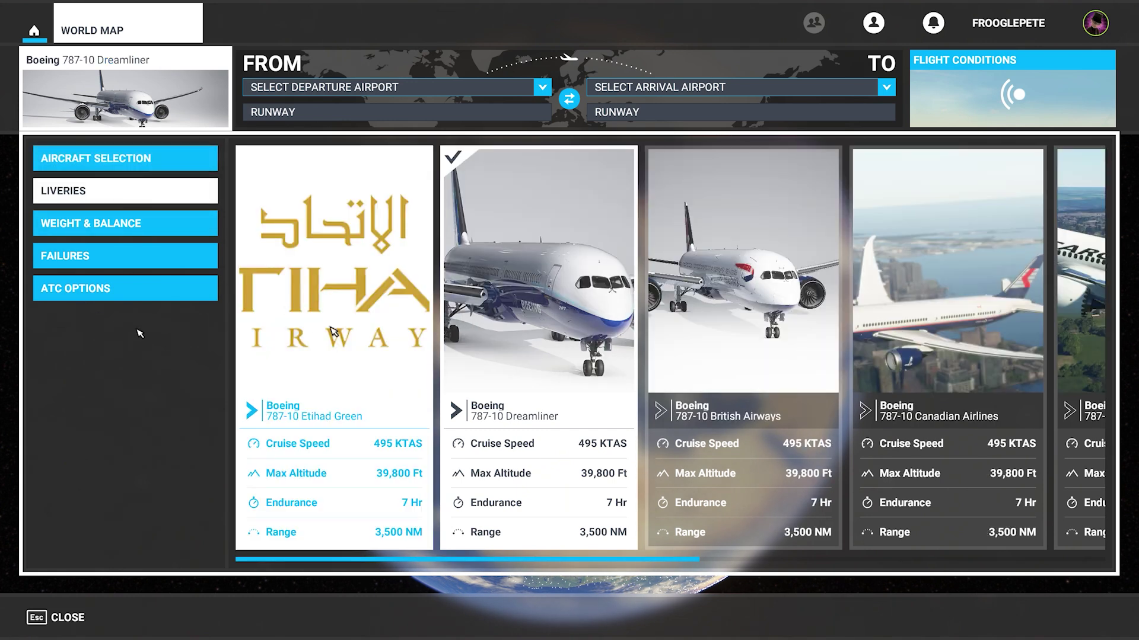
{"action": "left_click", "coordinate": [702, 327]}
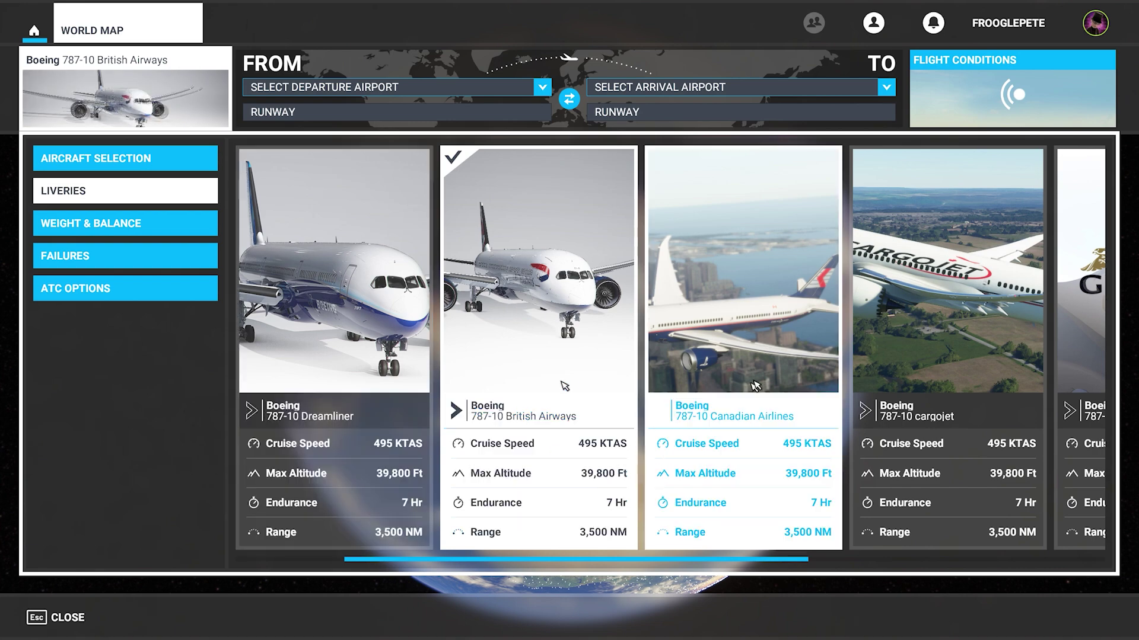
{"action": "left_click_drag", "start_coordinate": [732, 563], "coordinate": [1074, 585]}
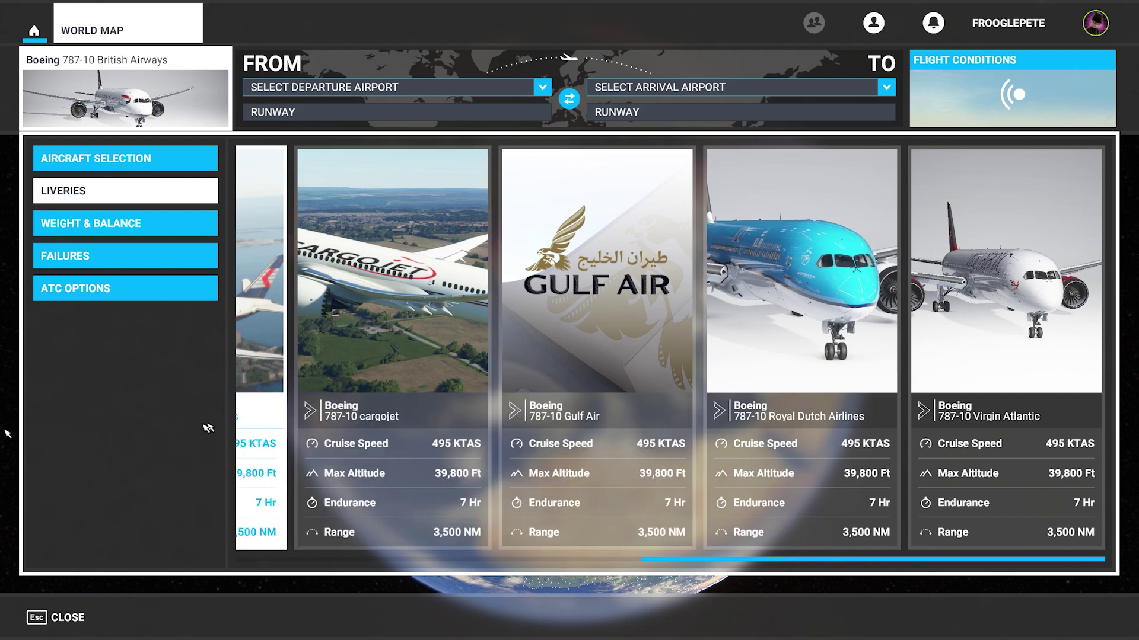
{"action": "left_click", "coordinate": [574, 328]}
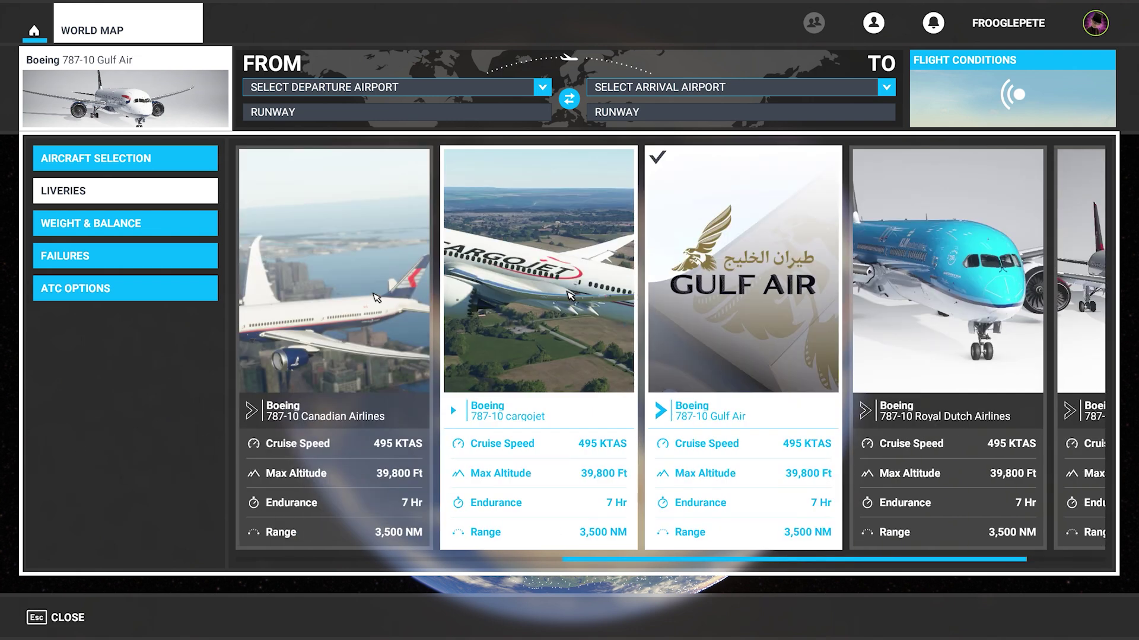
{"action": "left_click", "coordinate": [593, 389]}
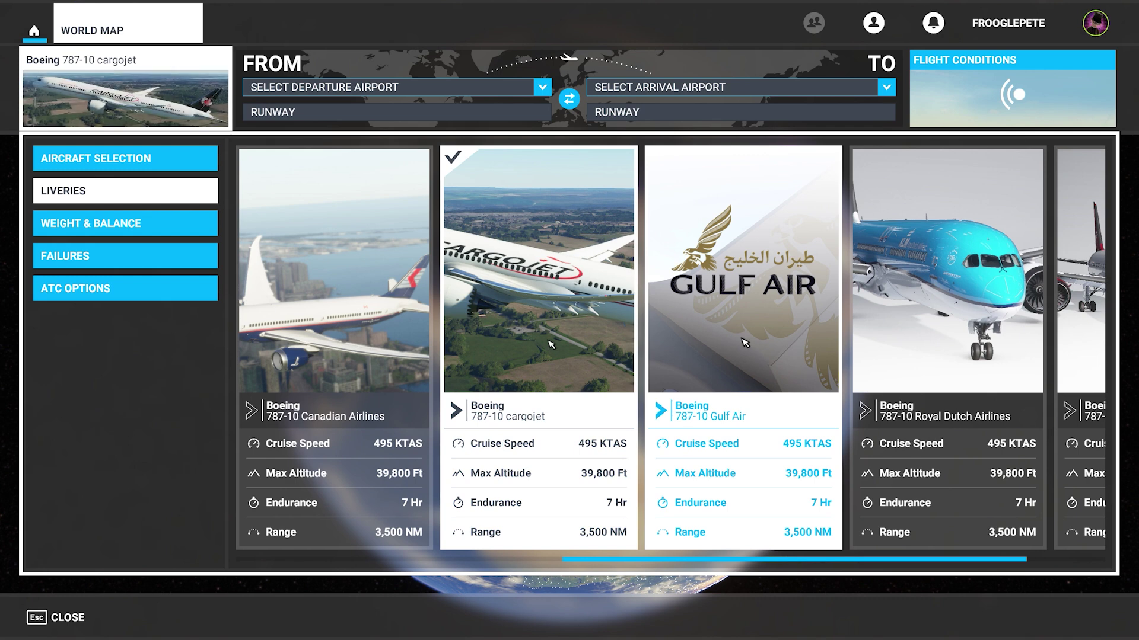
Keep the Gulf Air livery and go via Profile to My Hangar to view the Boeing 787-10
{"action": "left_click", "coordinate": [34, 30]}
{"action": "left_click", "coordinate": [37, 33]}
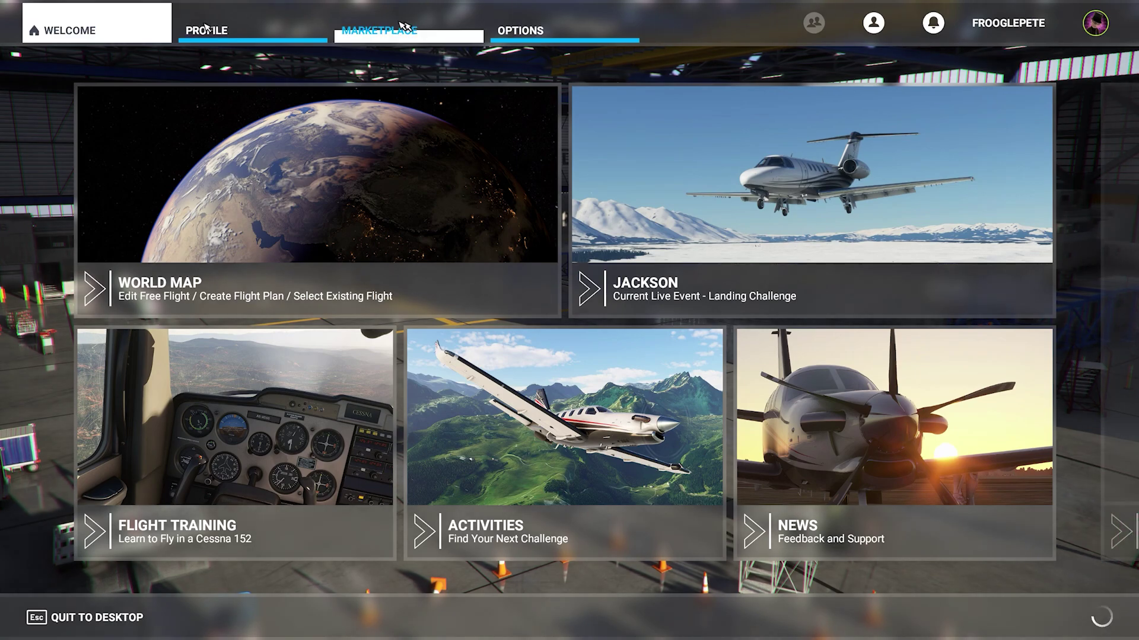
{"action": "left_click", "coordinate": [268, 38]}
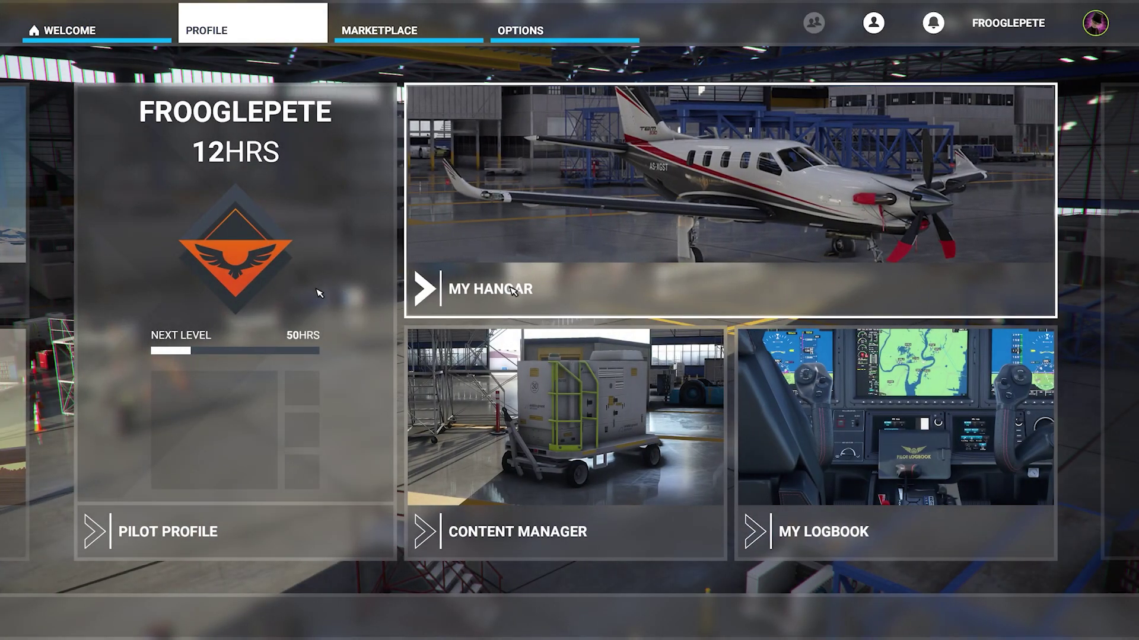
{"action": "left_click", "coordinate": [514, 290]}
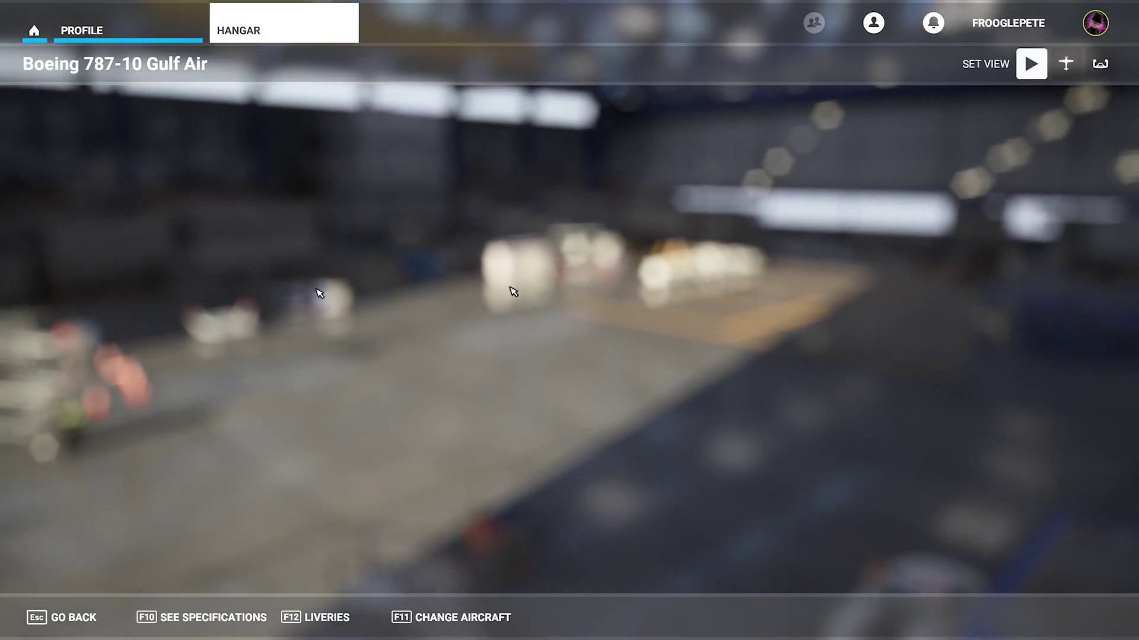